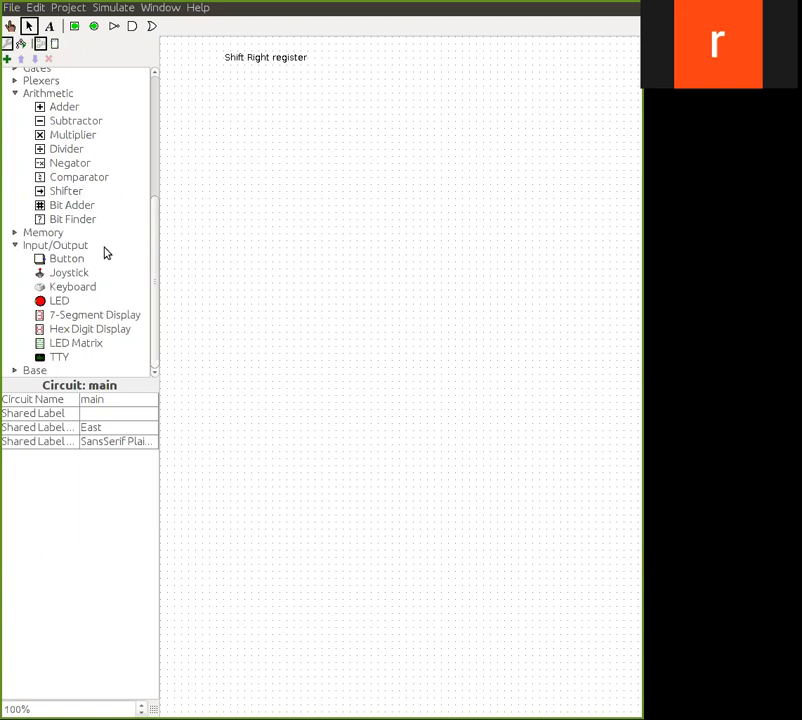
Expand the Memory folder and select the J-K Flip-Flop component
{"action": "scroll", "coordinate": [105, 253], "scroll_direction": "up", "scroll_amount": 3}
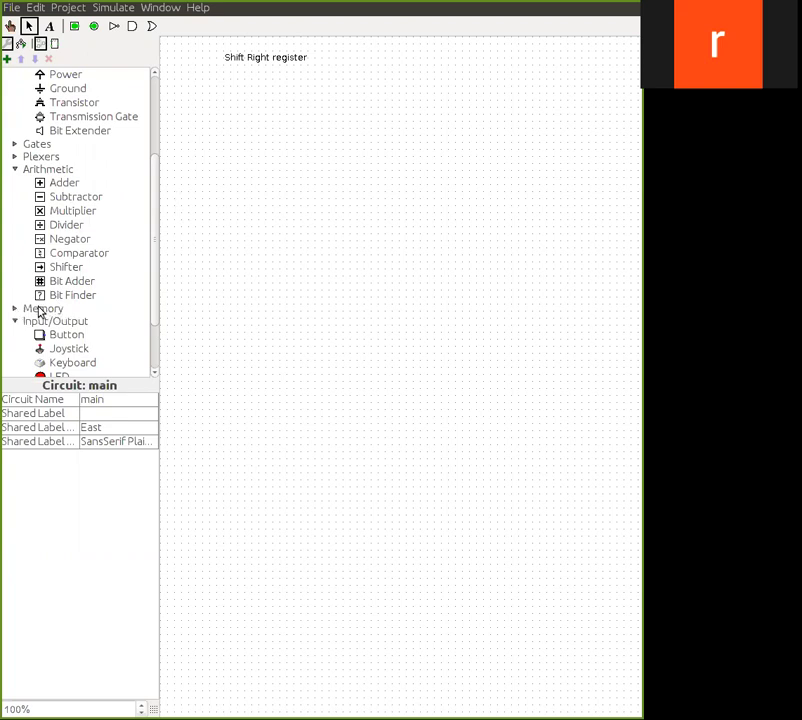
{"action": "left_click", "coordinate": [13, 310]}
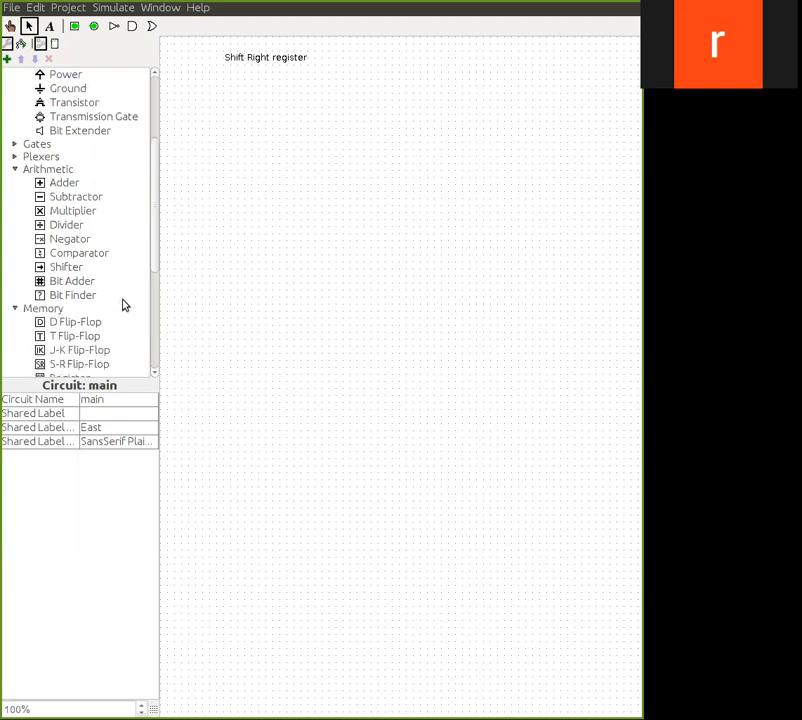
{"action": "scroll", "coordinate": [125, 305], "scroll_direction": "down", "scroll_amount": 3}
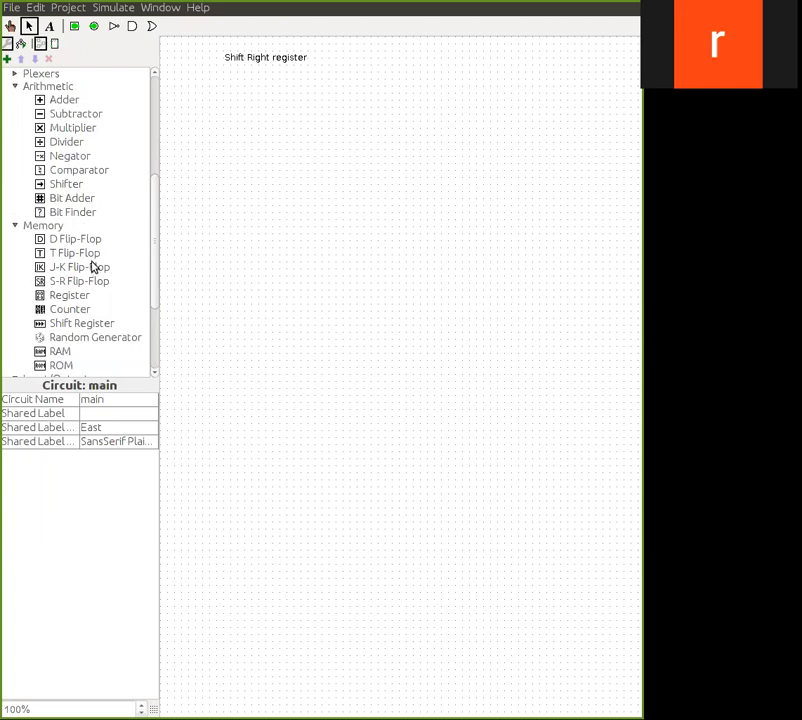
Place four J-K flip-flops in a row below the title, right to left
{"action": "left_click", "coordinate": [61, 268]}
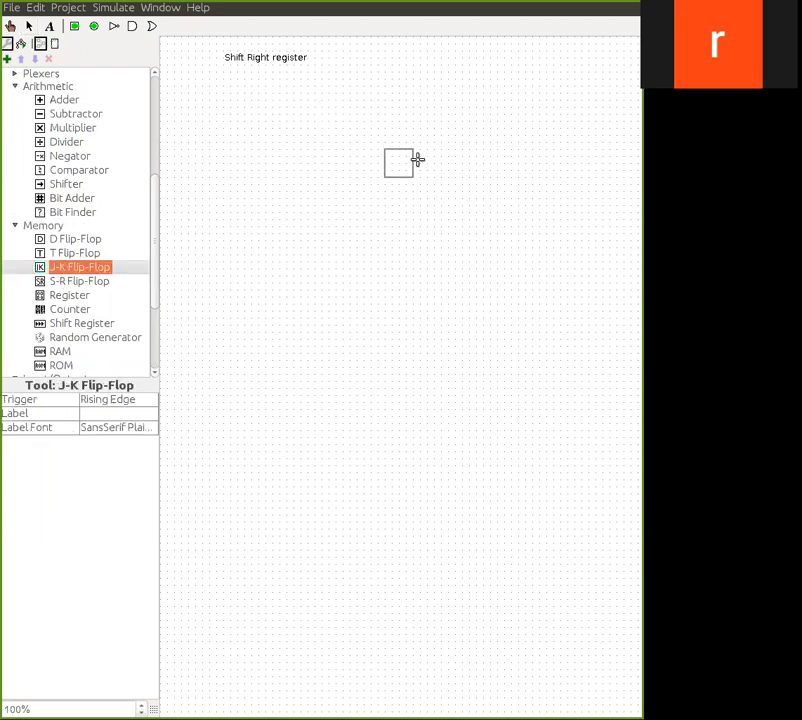
{"action": "left_click", "coordinate": [458, 177]}
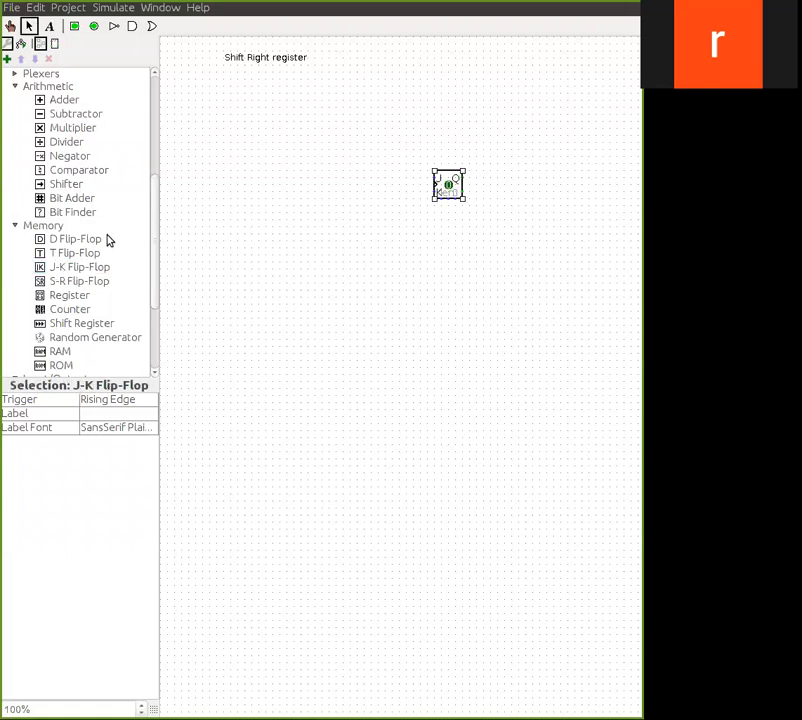
{"action": "left_click", "coordinate": [90, 268]}
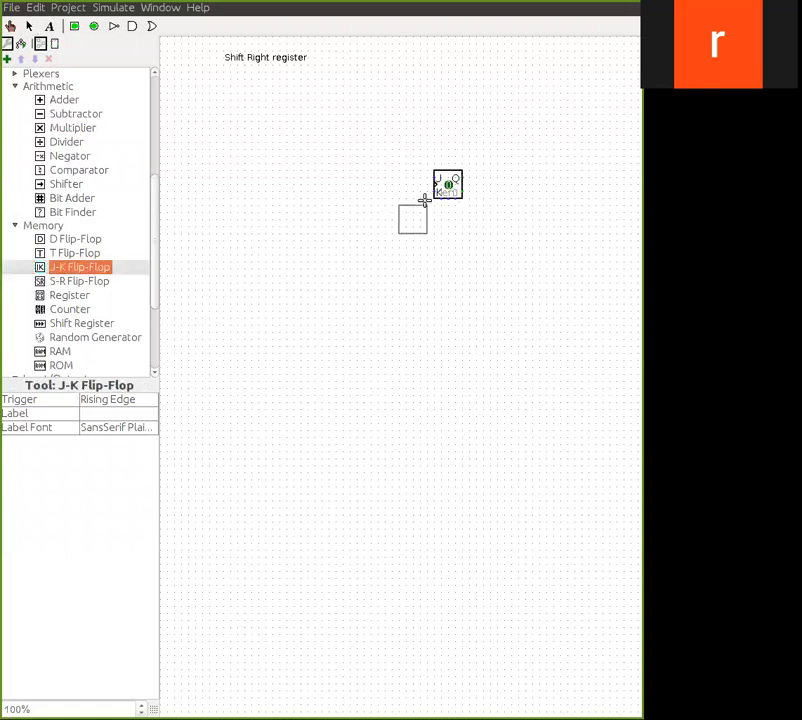
{"action": "left_click", "coordinate": [371, 174]}
{"action": "left_click", "coordinate": [75, 268]}
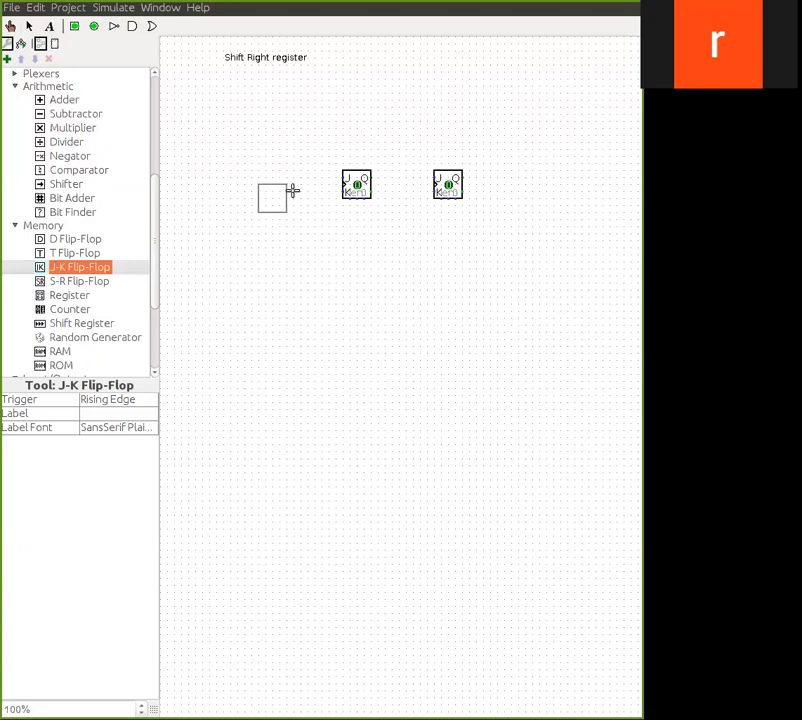
{"action": "left_click", "coordinate": [301, 181]}
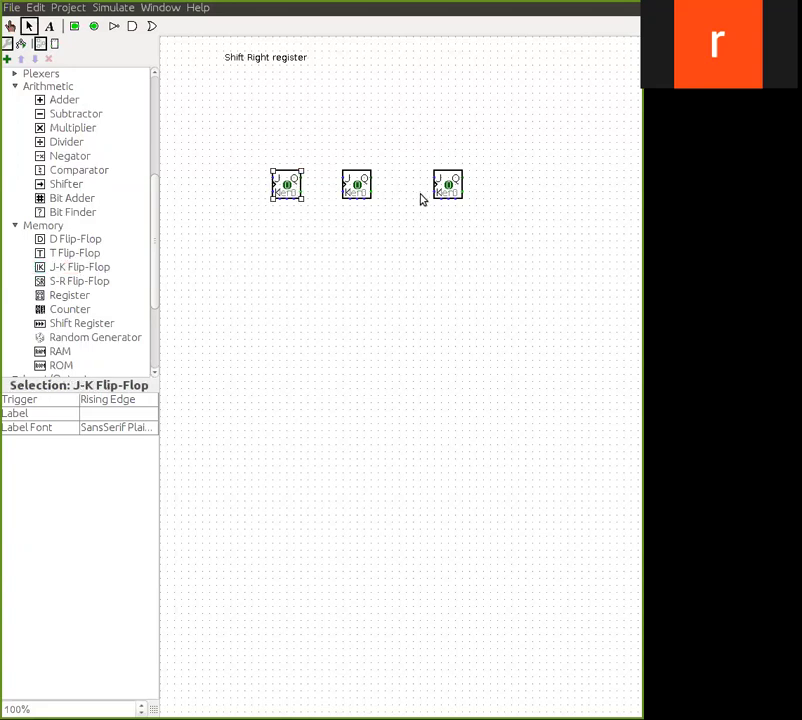
{"action": "left_click", "coordinate": [100, 267]}
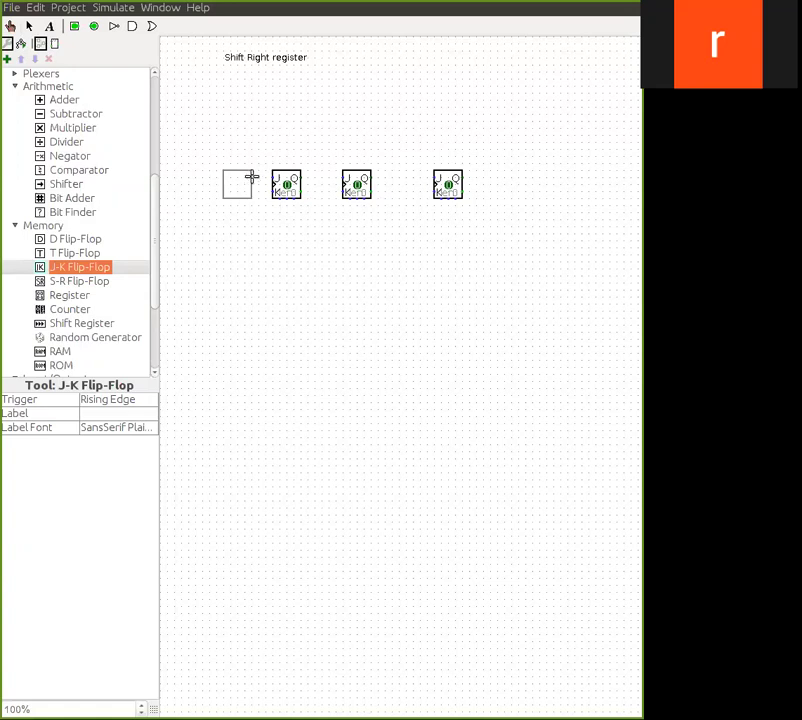
{"action": "left_click", "coordinate": [249, 177]}
Drag the flip-flops apart so they are evenly spaced
{"action": "left_click_drag", "start_coordinate": [447, 188], "coordinate": [482, 188]}
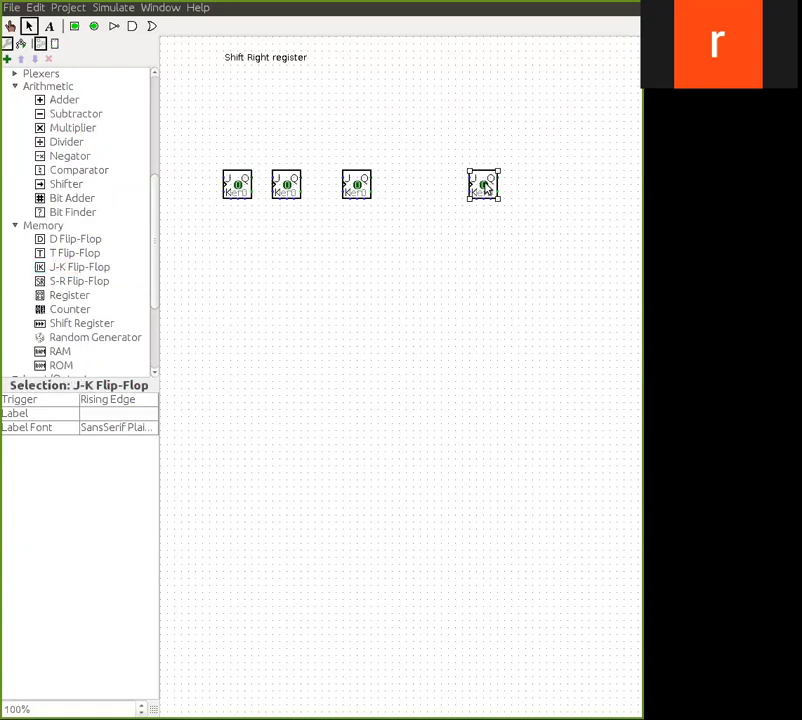
{"action": "left_click", "coordinate": [365, 191]}
{"action": "left_click_drag", "start_coordinate": [365, 191], "coordinate": [393, 189]}
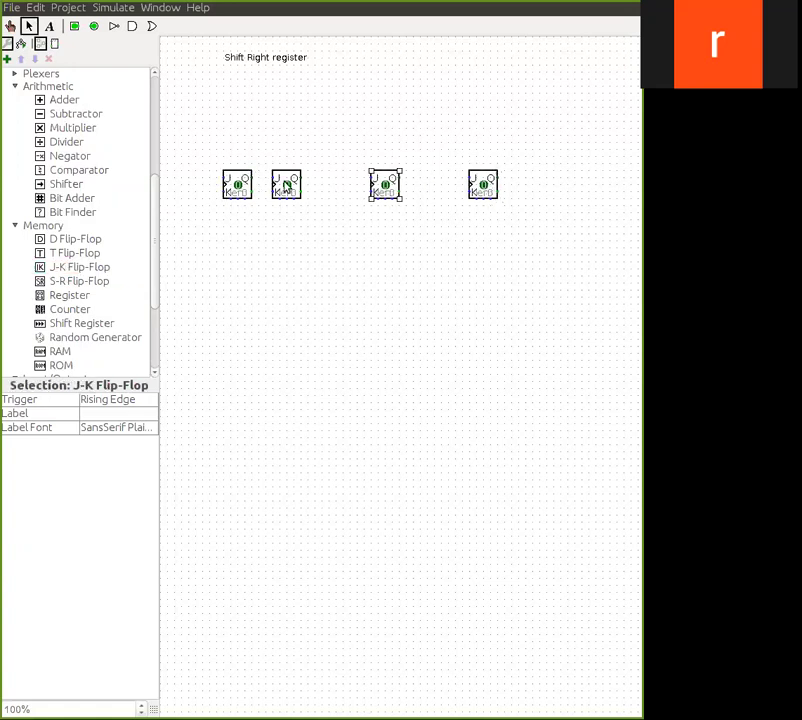
{"action": "left_click_drag", "start_coordinate": [288, 187], "coordinate": [317, 190]}
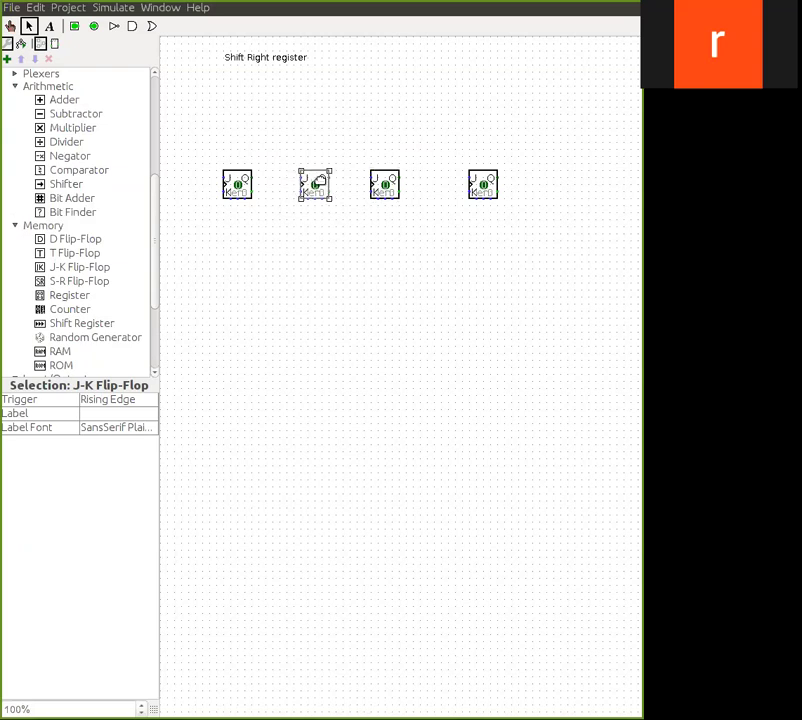
{"action": "left_click", "coordinate": [237, 184]}
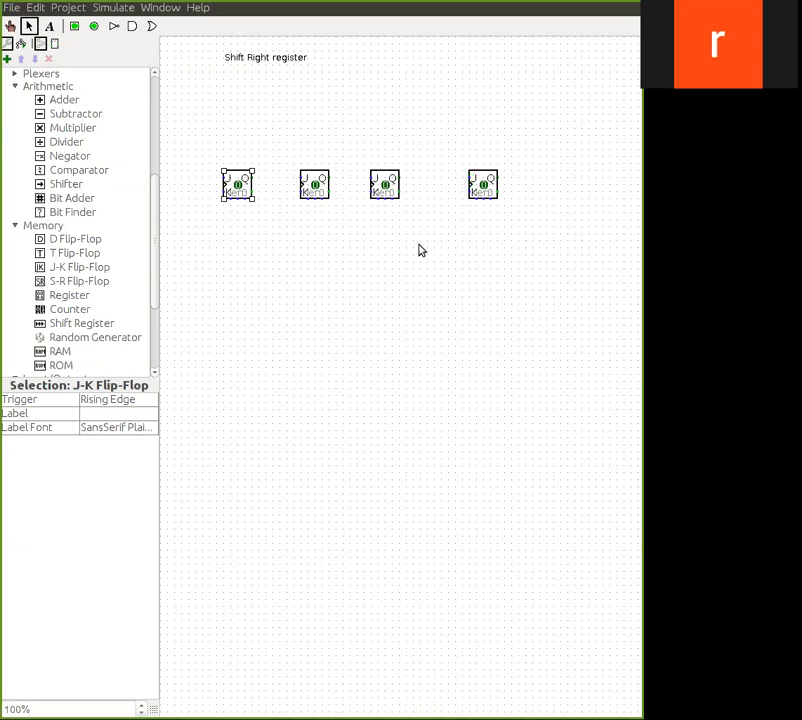
Draw a wire from each of the four flip-flops' clock inputs down below the row
{"action": "mouse_move", "coordinate": [224, 187]}
{"action": "left_mouse_down"}
{"action": "mouse_move", "coordinate": [196, 190]}
{"action": "mouse_move", "coordinate": [196, 276]}
{"action": "left_mouse_up"}
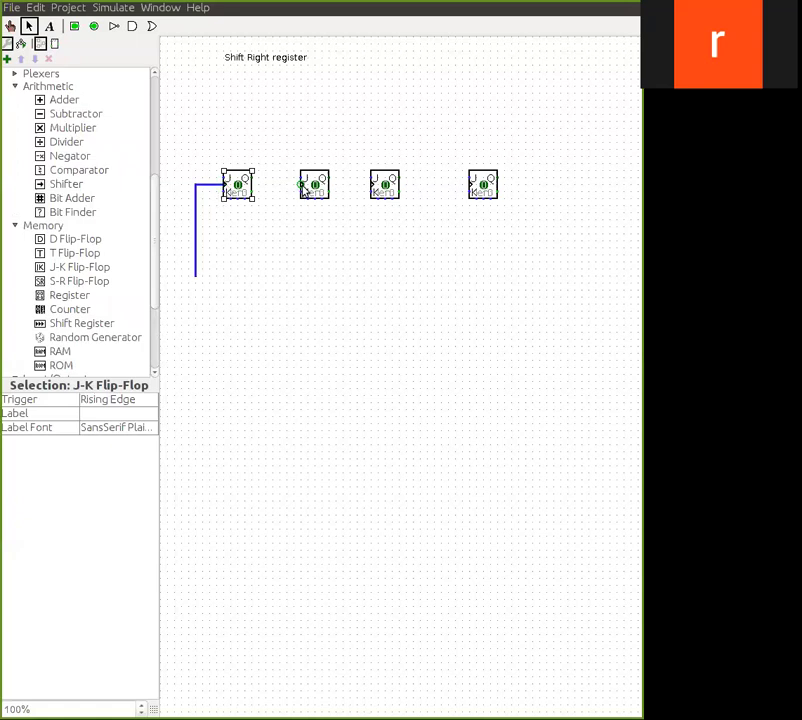
{"action": "mouse_move", "coordinate": [300, 186]}
{"action": "left_mouse_down"}
{"action": "mouse_move", "coordinate": [282, 187]}
{"action": "mouse_move", "coordinate": [279, 268]}
{"action": "left_mouse_up"}
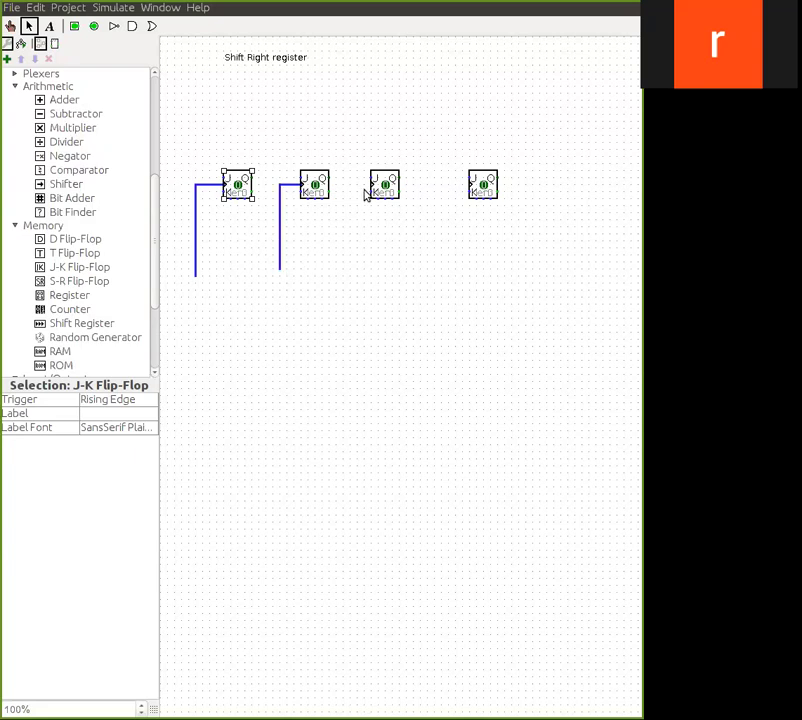
{"action": "left_click_drag", "start_coordinate": [370, 186], "coordinate": [357, 275]}
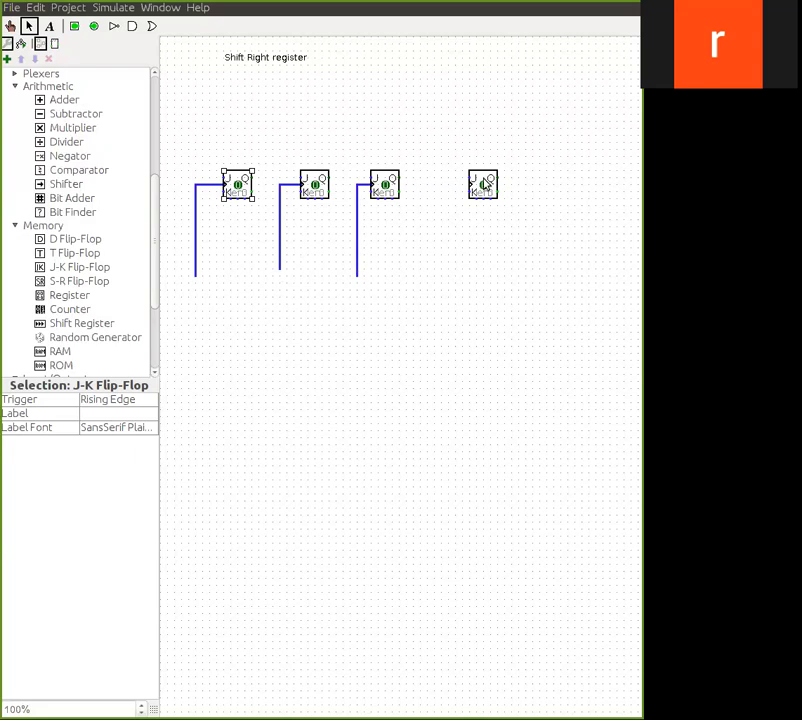
{"action": "left_click_drag", "start_coordinate": [468, 187], "coordinate": [455, 277]}
Place a Clock at the lower left and run its line right beneath all flip-flops
{"action": "scroll", "coordinate": [96, 200], "scroll_direction": "up", "scroll_amount": 5}
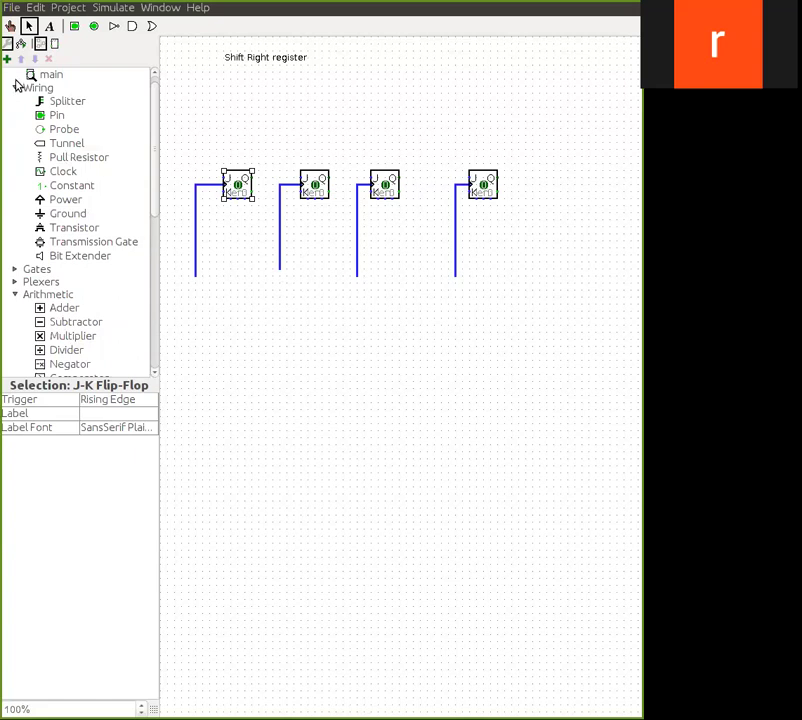
{"action": "left_click", "coordinate": [61, 174]}
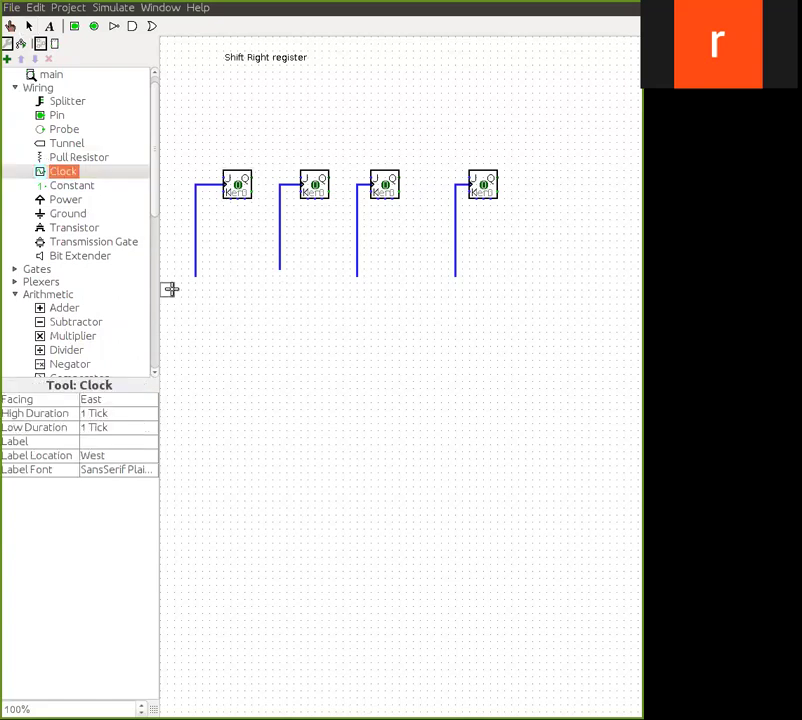
{"action": "left_click", "coordinate": [175, 284]}
{"action": "left_click_drag", "start_coordinate": [175, 284], "coordinate": [455, 285]}
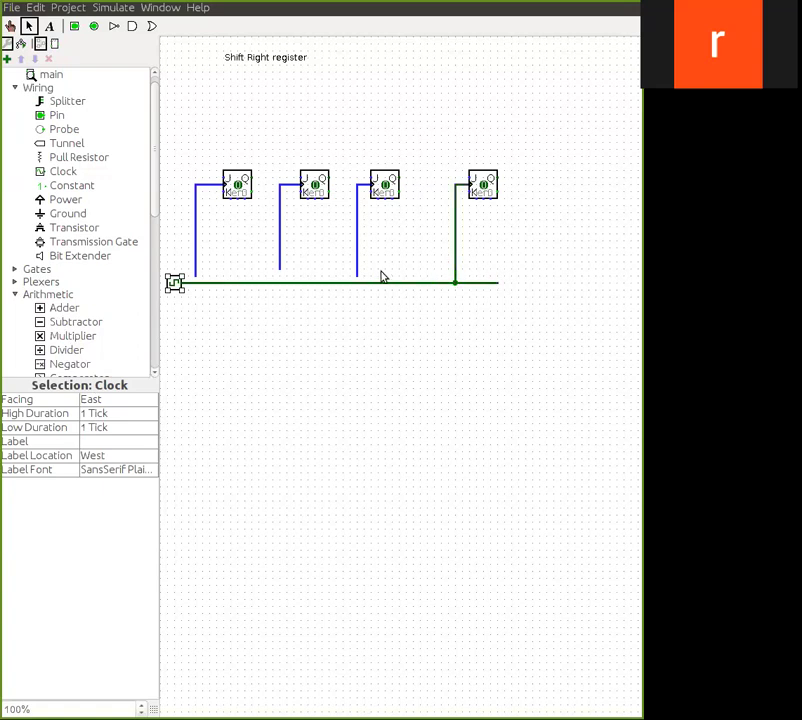
Join each flip-flop's clock wire onto the shared clock line
{"action": "left_click_drag", "start_coordinate": [356, 272], "coordinate": [354, 287]}
{"action": "left_click_drag", "start_coordinate": [280, 268], "coordinate": [281, 287]}
{"action": "left_click_drag", "start_coordinate": [197, 287], "coordinate": [195, 284]}
Place a button below the clock and run its wire across beneath the clock line
{"action": "scroll", "coordinate": [110, 290], "scroll_direction": "down", "scroll_amount": 3}
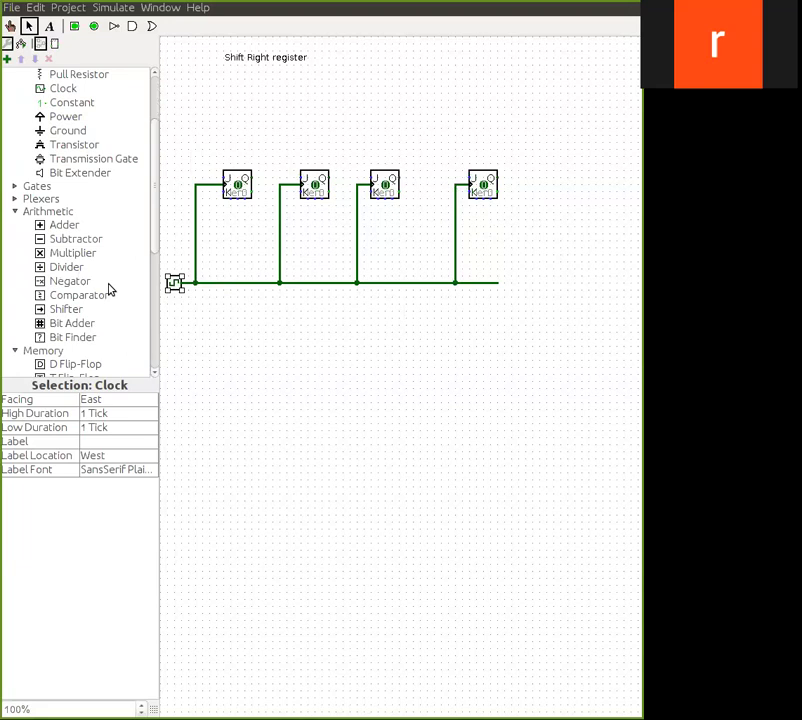
{"action": "scroll", "coordinate": [110, 290], "scroll_direction": "down", "scroll_amount": 7}
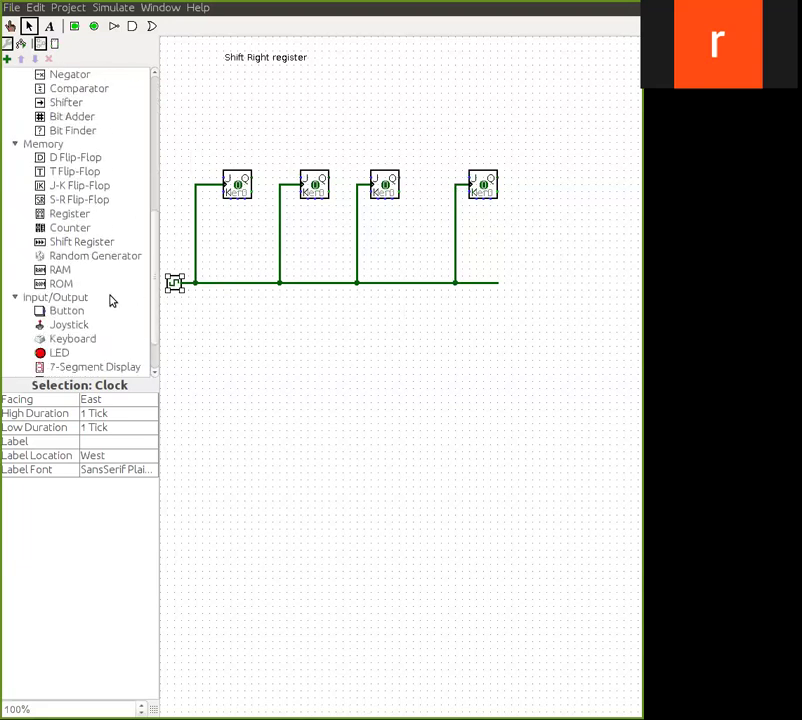
{"action": "left_click", "coordinate": [80, 312]}
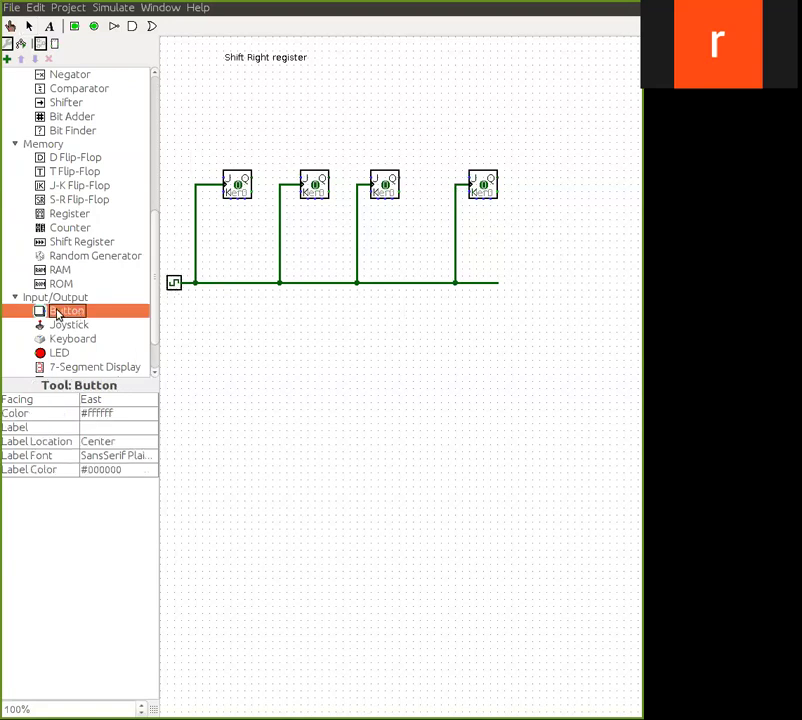
{"action": "left_click", "coordinate": [181, 325]}
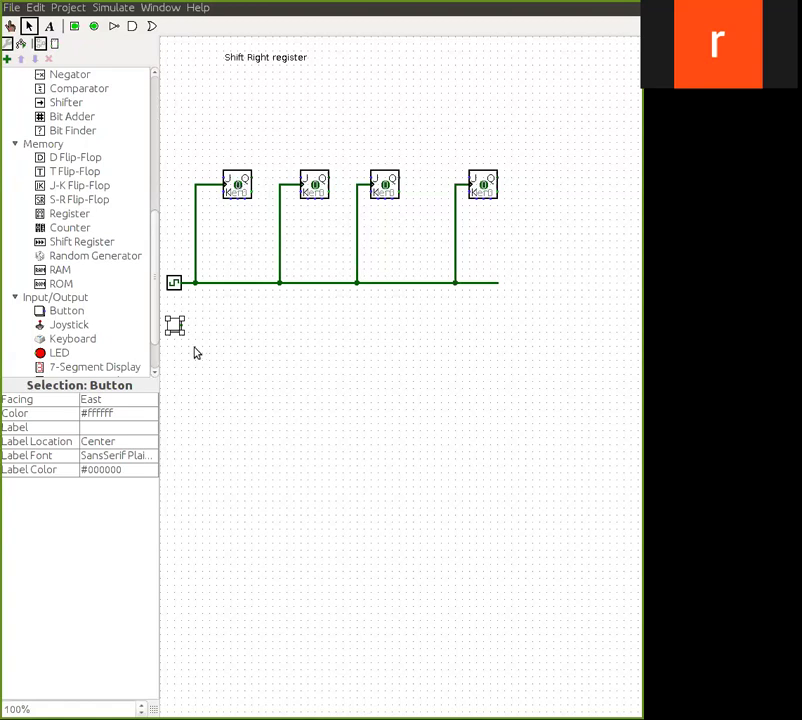
{"action": "left_click_drag", "start_coordinate": [183, 325], "coordinate": [499, 327]}
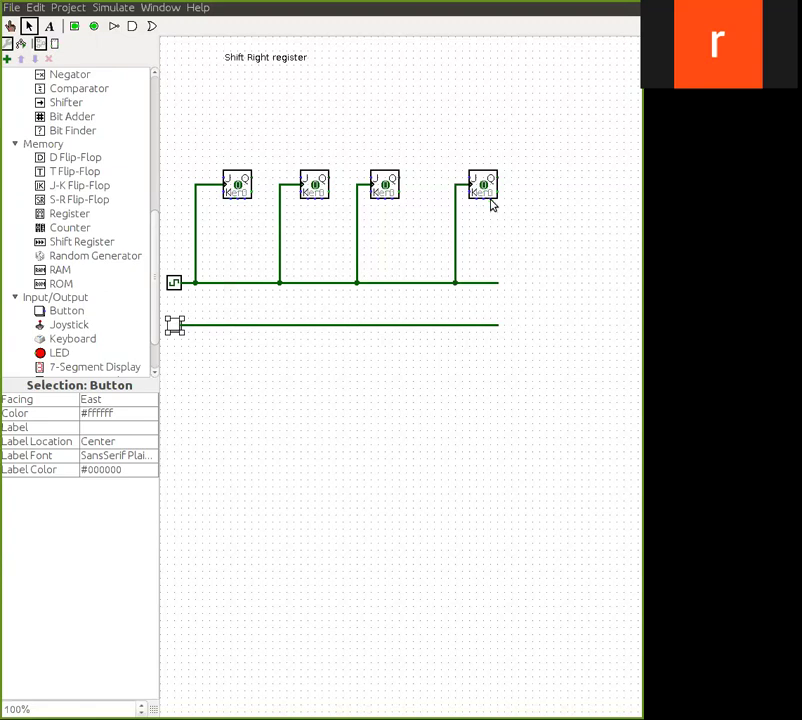
Delete the leftover clock stub and wire all four flip-flops down to the button line
{"action": "left_click_drag", "start_coordinate": [492, 205], "coordinate": [490, 324]}
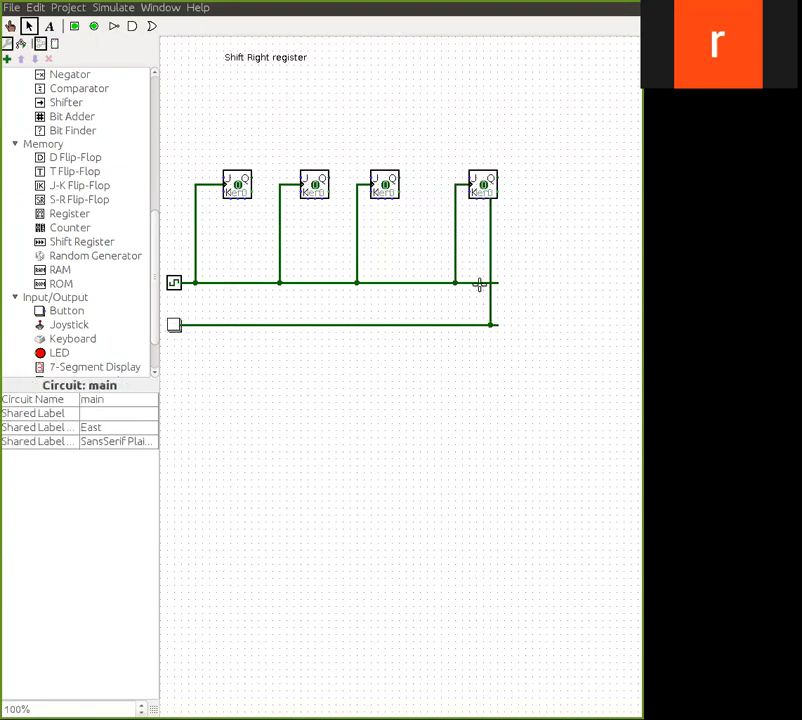
{"action": "left_click", "coordinate": [479, 285]}
{"action": "key", "text": "Delete"}
{"action": "left_click_drag", "start_coordinate": [396, 248], "coordinate": [393, 325]}
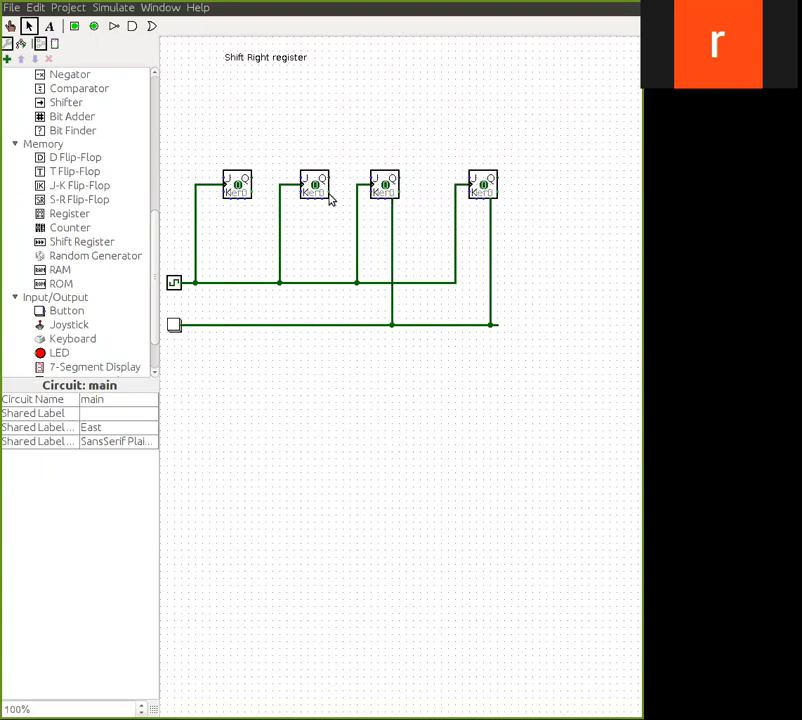
{"action": "left_click_drag", "start_coordinate": [321, 202], "coordinate": [323, 325]}
{"action": "mouse_move", "coordinate": [245, 204]}
{"action": "left_mouse_down"}
{"action": "mouse_move", "coordinate": [251, 311]}
{"action": "mouse_move", "coordinate": [242, 333]}
{"action": "mouse_move", "coordinate": [244, 325]}
{"action": "left_mouse_up"}
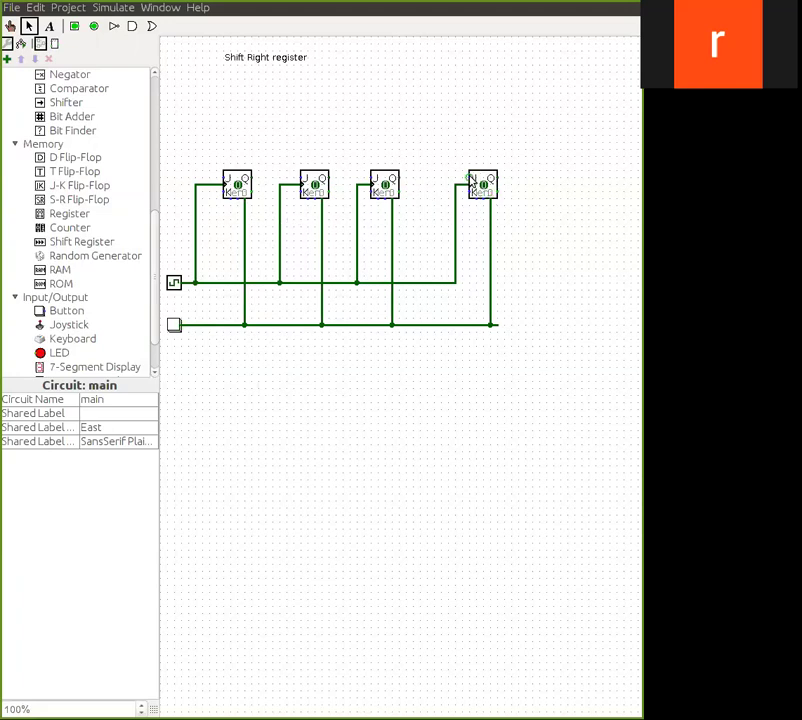
Wire each flip-flop's Q output to the next J input and extend wires from the first's J and K
{"action": "left_click_drag", "start_coordinate": [452, 178], "coordinate": [401, 180]}
{"action": "left_click_drag", "start_coordinate": [368, 177], "coordinate": [249, 179]}
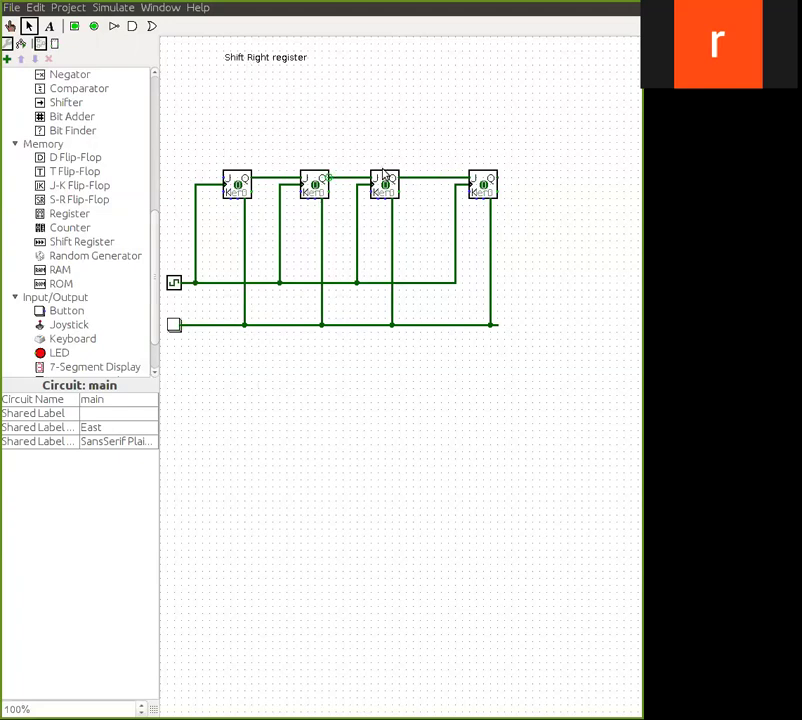
{"action": "mouse_move", "coordinate": [224, 183]}
{"action": "left_mouse_down"}
{"action": "mouse_move", "coordinate": [180, 171]}
{"action": "mouse_move", "coordinate": [180, 191]}
{"action": "left_mouse_up"}
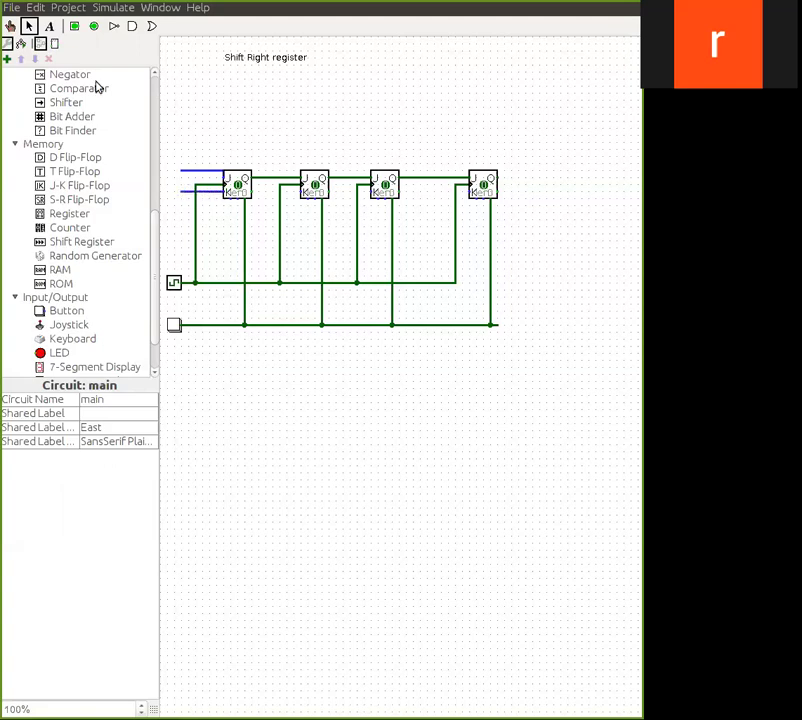
Add input pins on the first flip-flop's J and K wires and run a wire up from the last output
{"action": "left_click", "coordinate": [74, 26]}
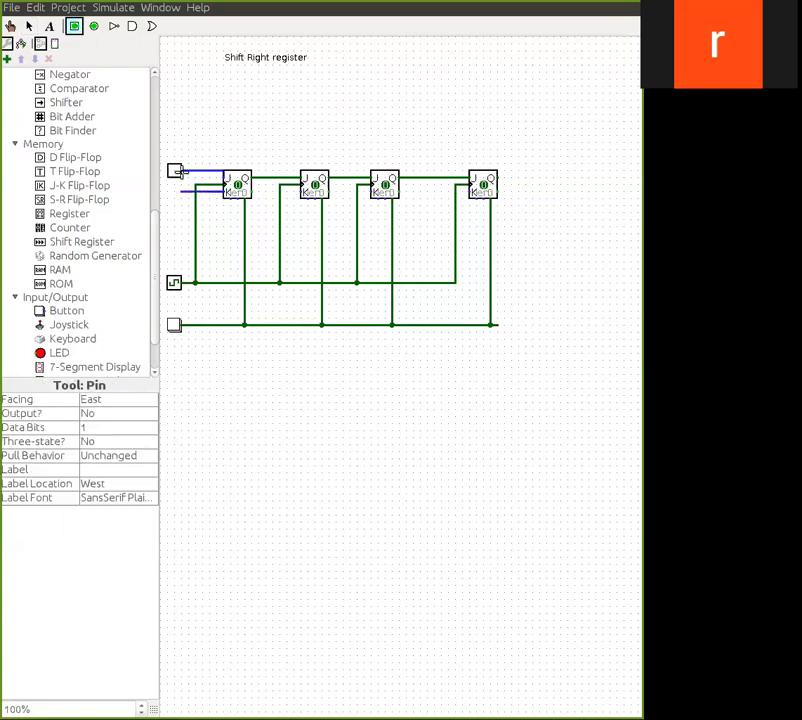
{"action": "left_click", "coordinate": [178, 171]}
{"action": "left_click", "coordinate": [74, 26]}
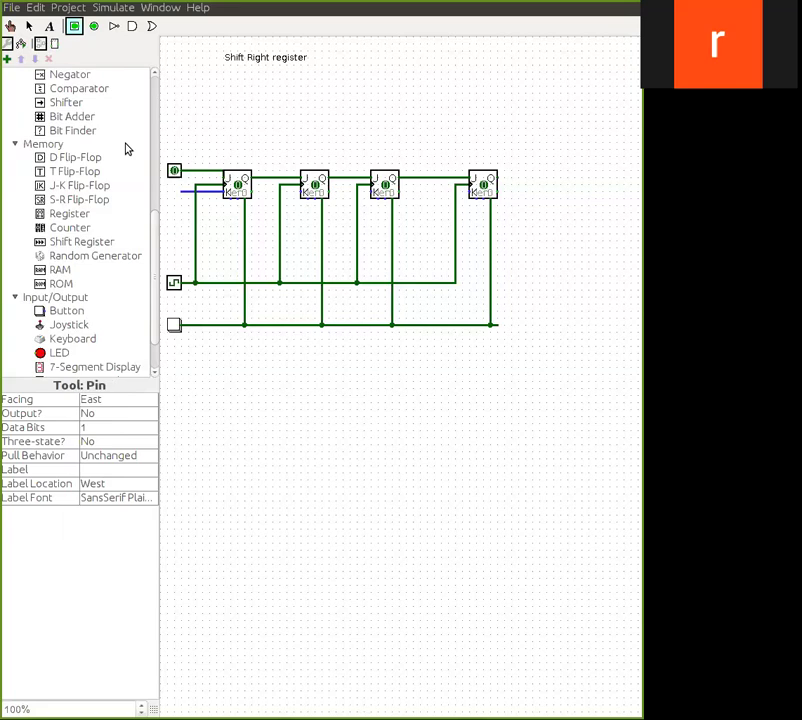
{"action": "left_click", "coordinate": [175, 190]}
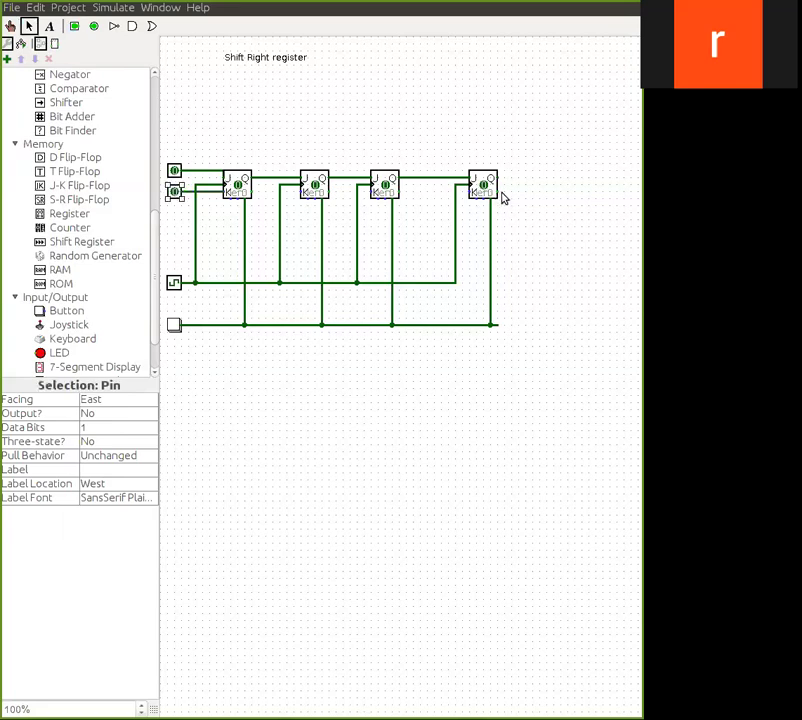
{"action": "left_click_drag", "start_coordinate": [500, 179], "coordinate": [513, 107]}
Run wires up from the first three flip-flops' Q outputs
{"action": "left_click_drag", "start_coordinate": [432, 175], "coordinate": [441, 107]}
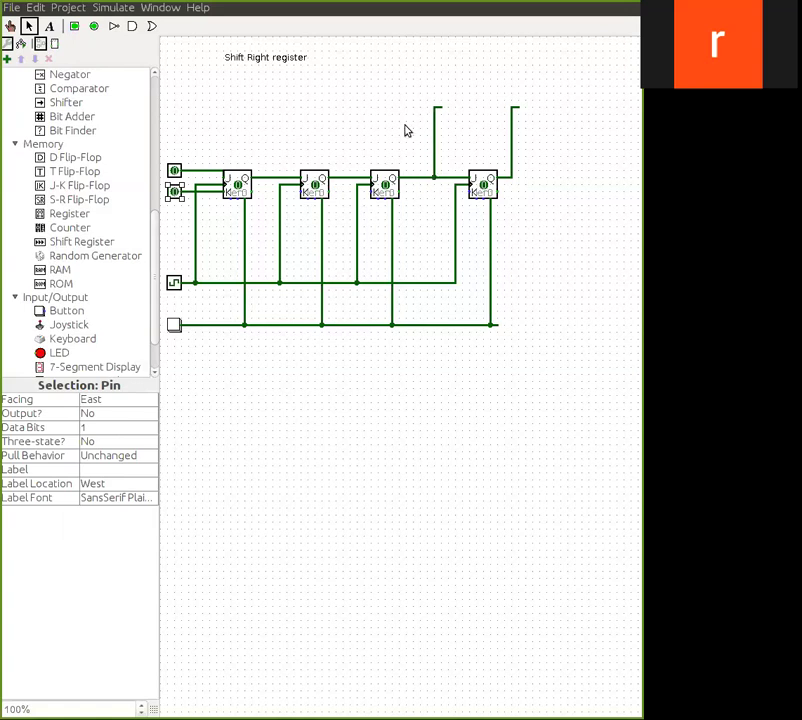
{"action": "left_click_drag", "start_coordinate": [350, 178], "coordinate": [352, 107]}
{"action": "left_click_drag", "start_coordinate": [273, 178], "coordinate": [279, 111]}
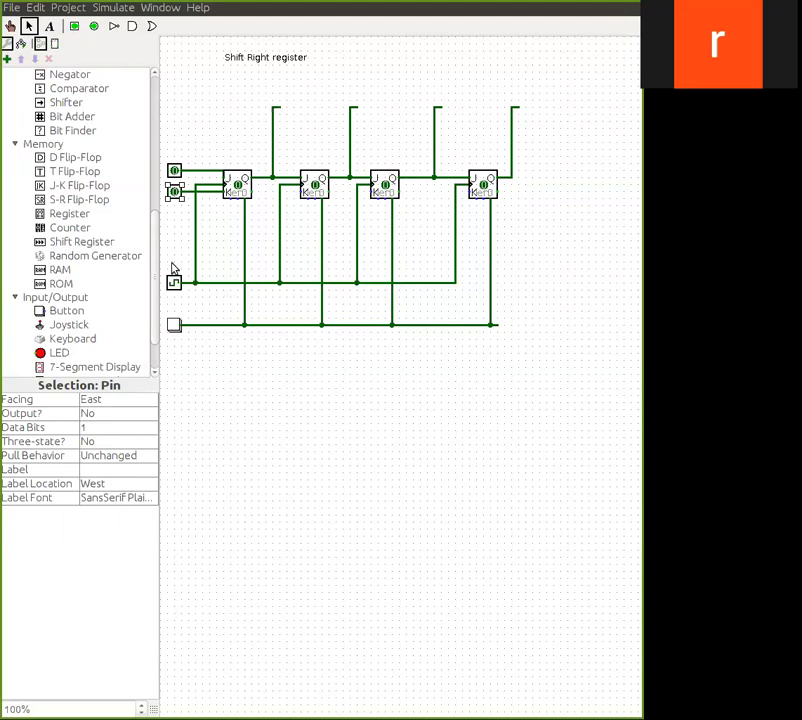
Place an LED atop each of the four output wires, then link outputs to the next K inputs
{"action": "left_click", "coordinate": [59, 354]}
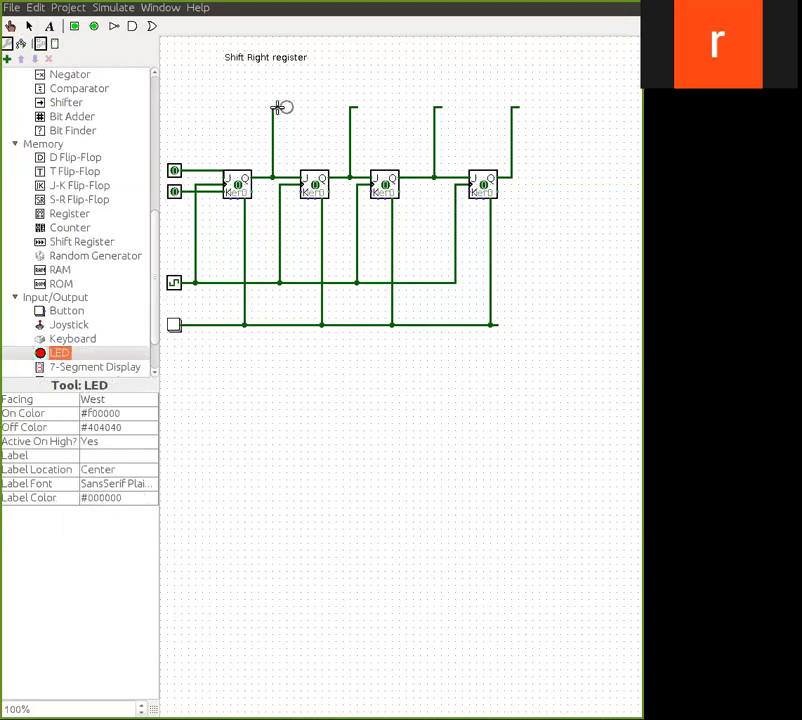
{"action": "left_click", "coordinate": [287, 108]}
{"action": "left_click", "coordinate": [62, 354]}
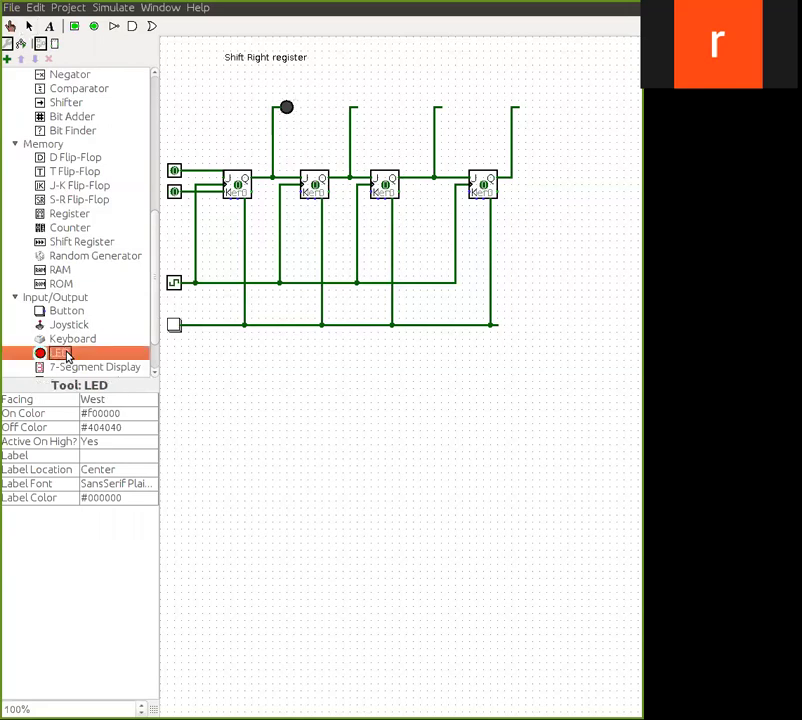
{"action": "left_click", "coordinate": [364, 107]}
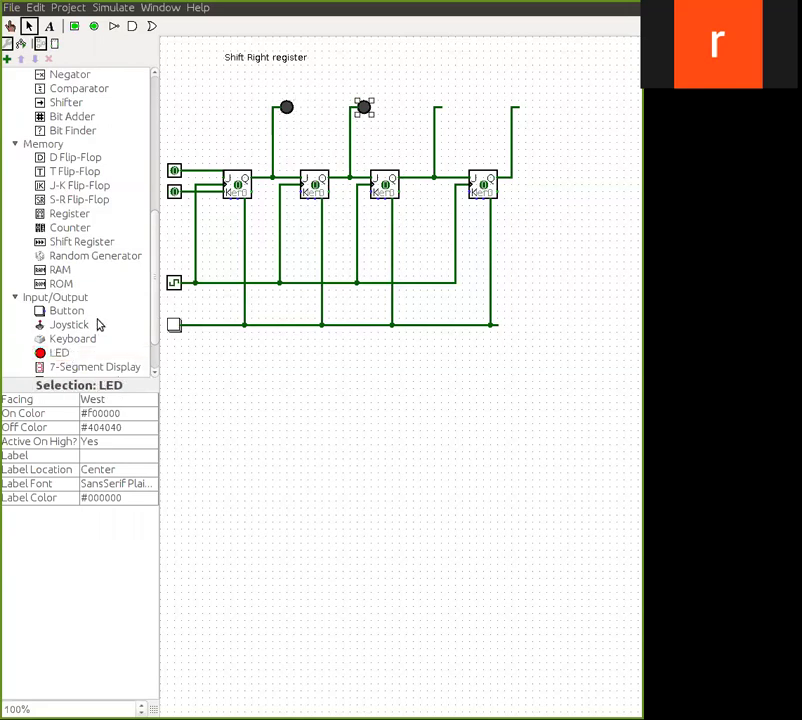
{"action": "left_click", "coordinate": [62, 353]}
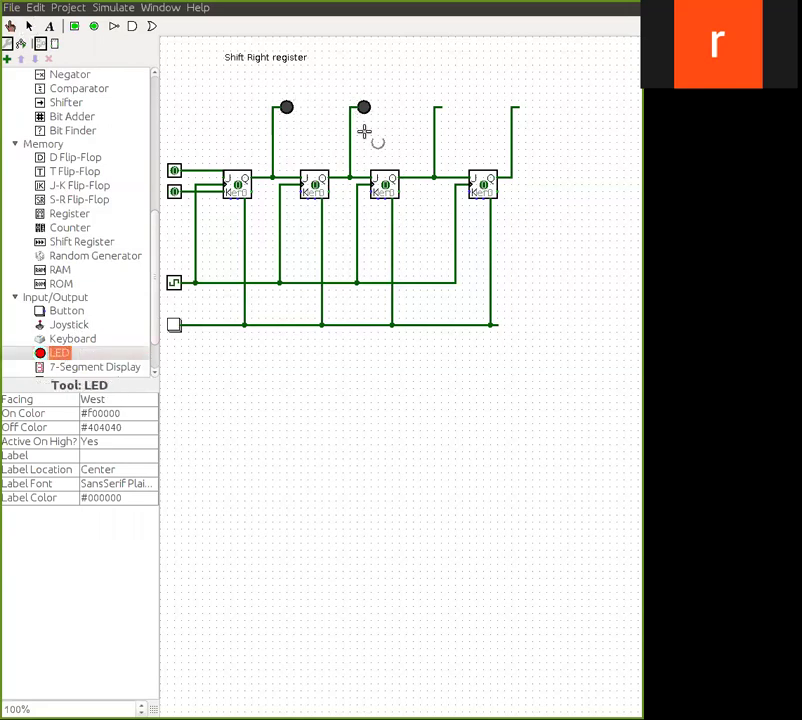
{"action": "left_click", "coordinate": [447, 107]}
{"action": "left_click", "coordinate": [62, 353]}
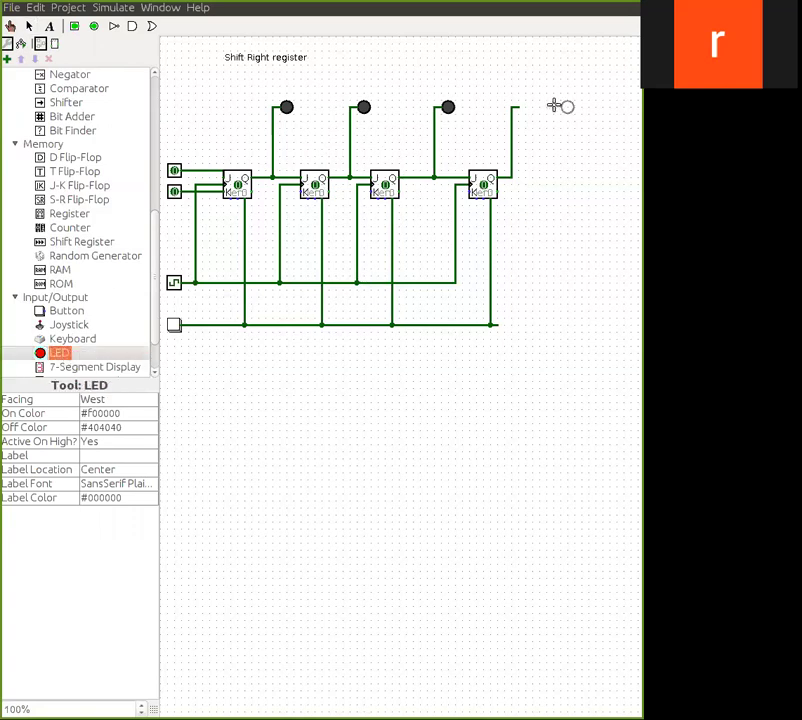
{"action": "left_click", "coordinate": [521, 108]}
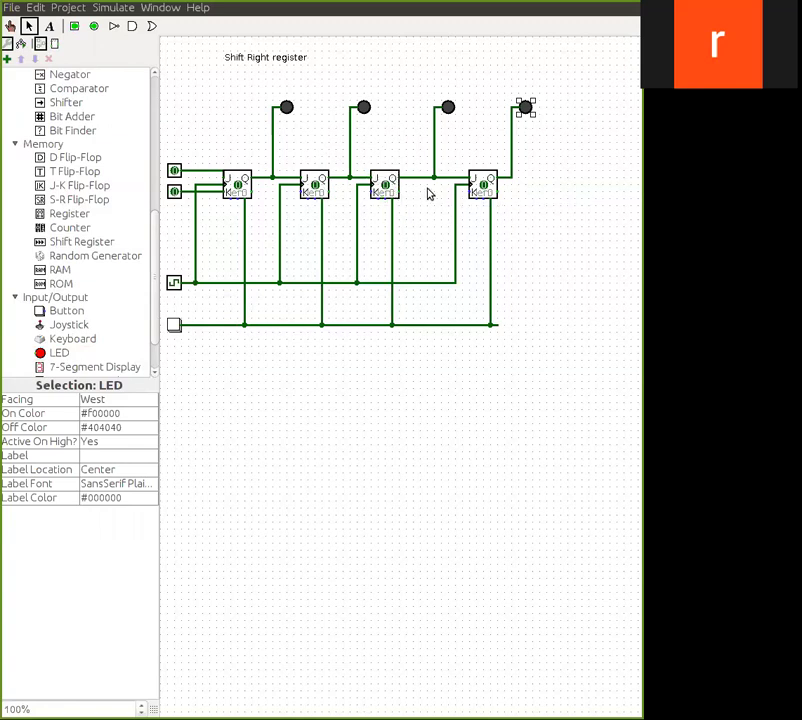
{"action": "left_click_drag", "start_coordinate": [470, 197], "coordinate": [399, 196]}
{"action": "left_click_drag", "start_coordinate": [331, 196], "coordinate": [253, 195]}
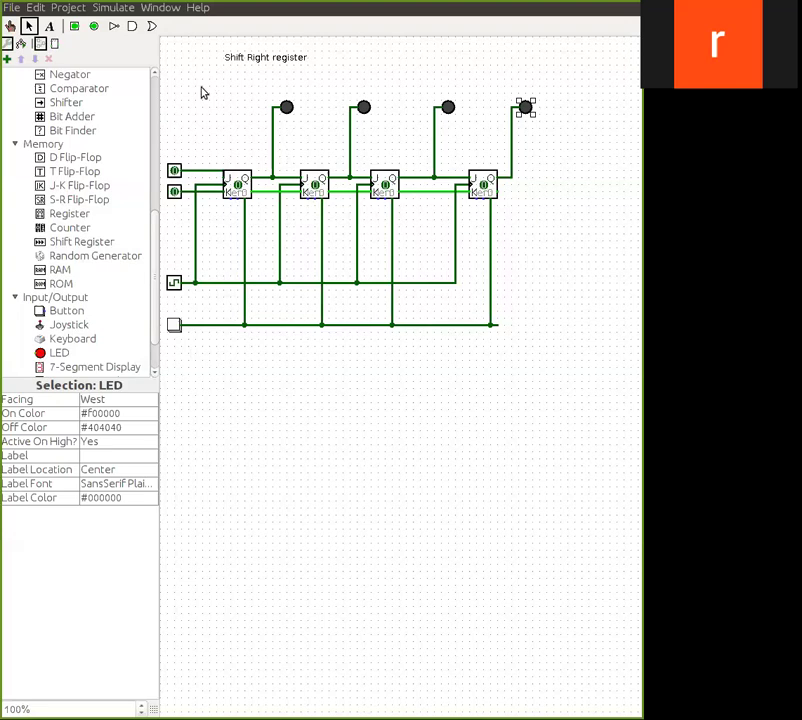
Delete the first J-K flip-flop from the circuit
{"action": "left_click", "coordinate": [10, 25]}
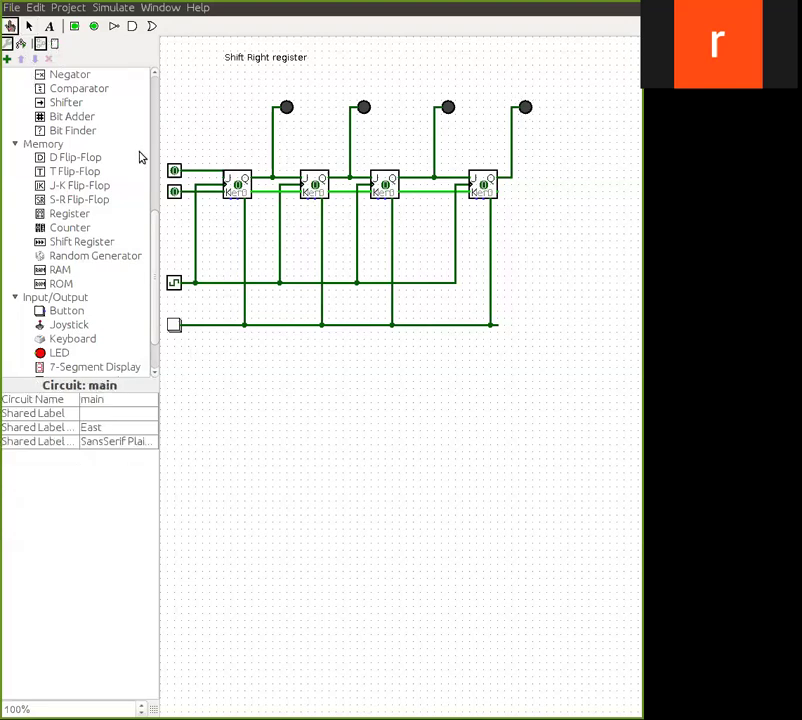
{"action": "left_click", "coordinate": [29, 25]}
{"action": "left_click", "coordinate": [206, 173]}
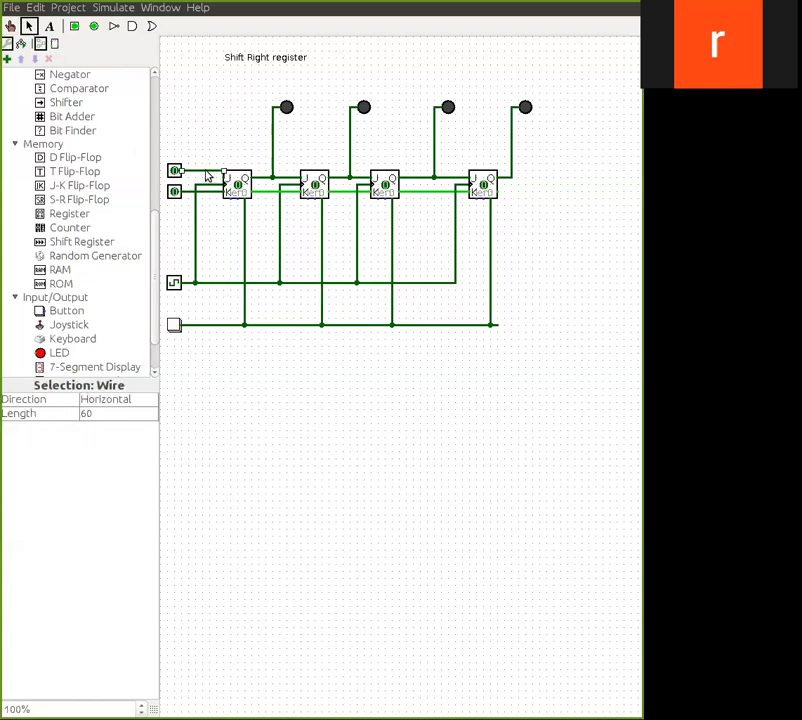
{"action": "left_click", "coordinate": [206, 177]}
{"action": "left_click", "coordinate": [234, 183]}
{"action": "key", "text": "Delete"}
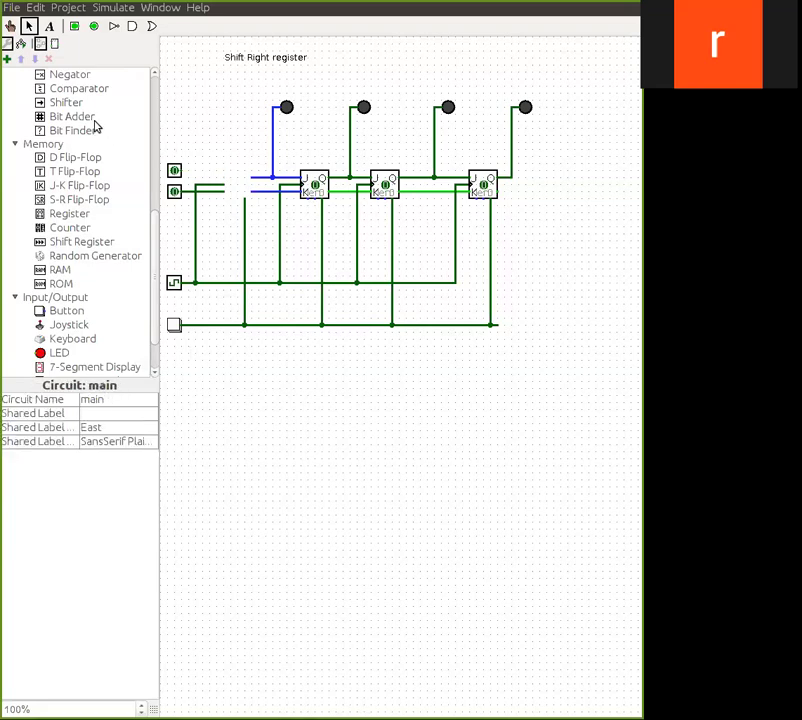
Place a new J-K flip-flop in the gap and reconnect the top input pin to its J input
{"action": "left_click", "coordinate": [86, 186]}
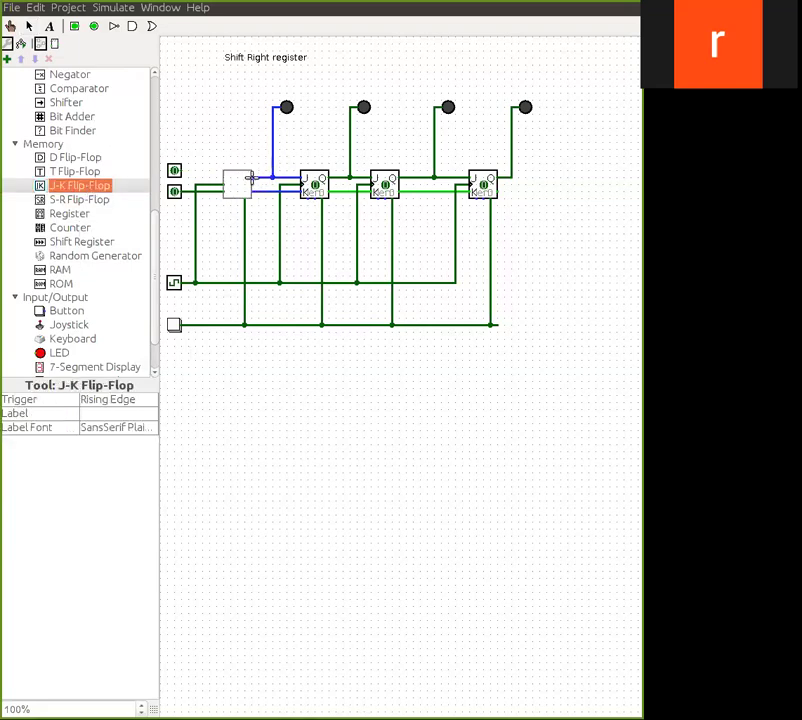
{"action": "left_click", "coordinate": [250, 177]}
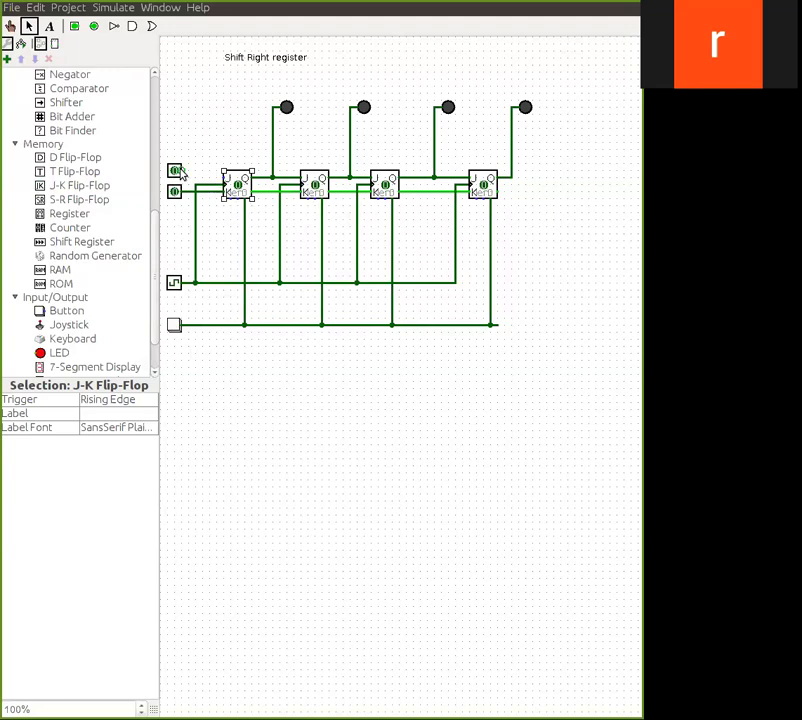
{"action": "left_click_drag", "start_coordinate": [186, 172], "coordinate": [209, 173]}
Set the top input pin to 1 and pulse the clock twice, lighting the first two LEDs
{"action": "left_click", "coordinate": [10, 27]}
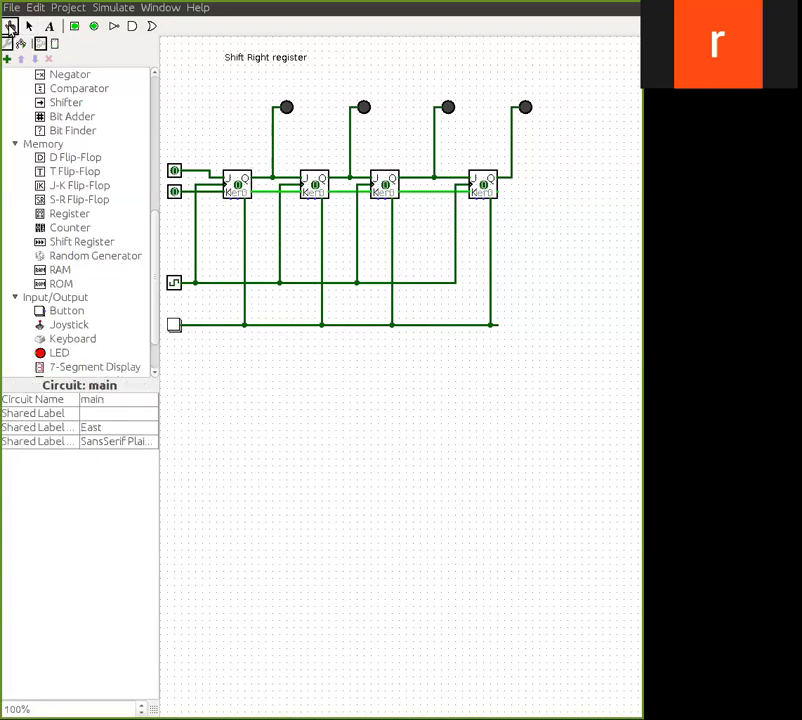
{"action": "left_click", "coordinate": [175, 171]}
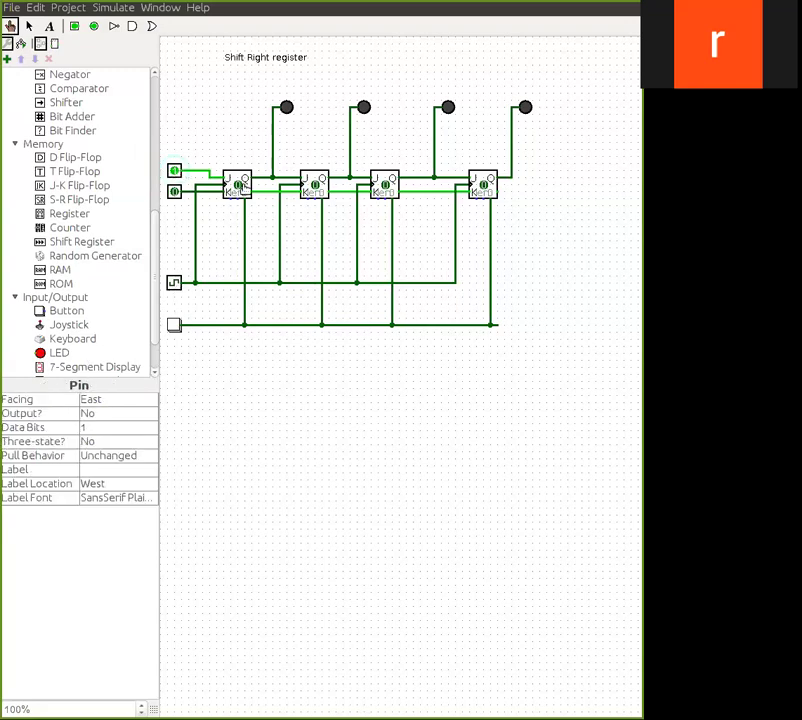
{"action": "left_click", "coordinate": [174, 283]}
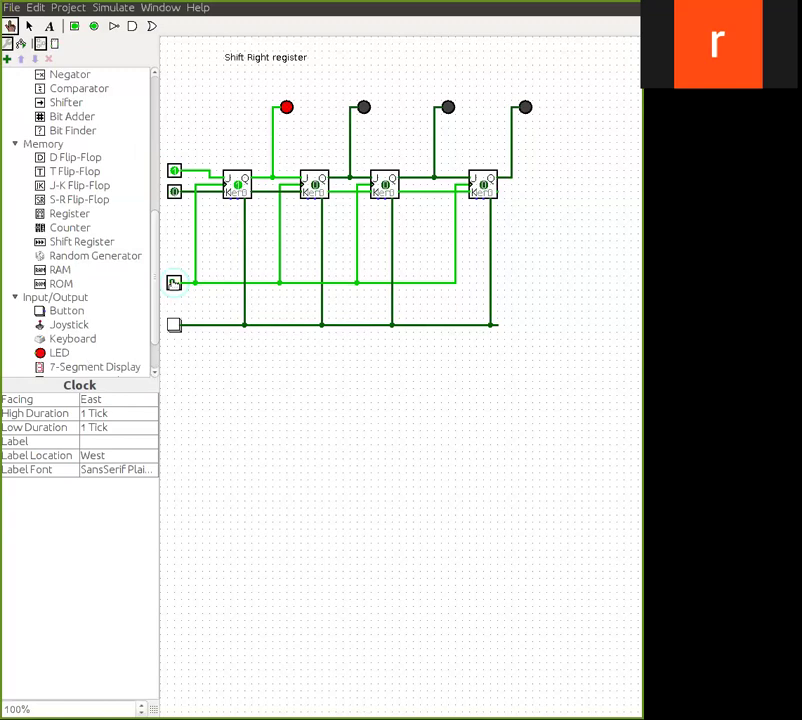
{"action": "left_click", "coordinate": [174, 284]}
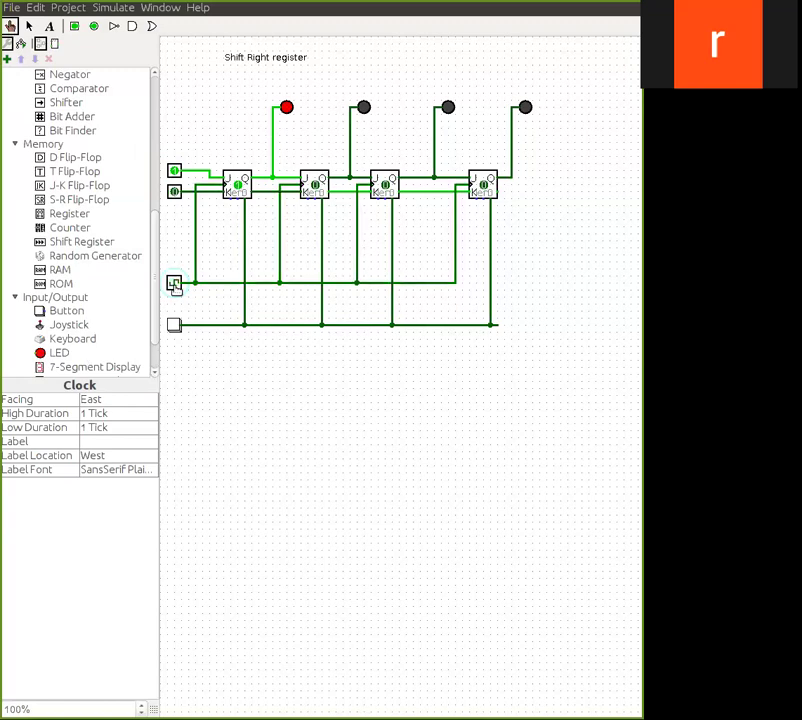
{"action": "left_click", "coordinate": [174, 284]}
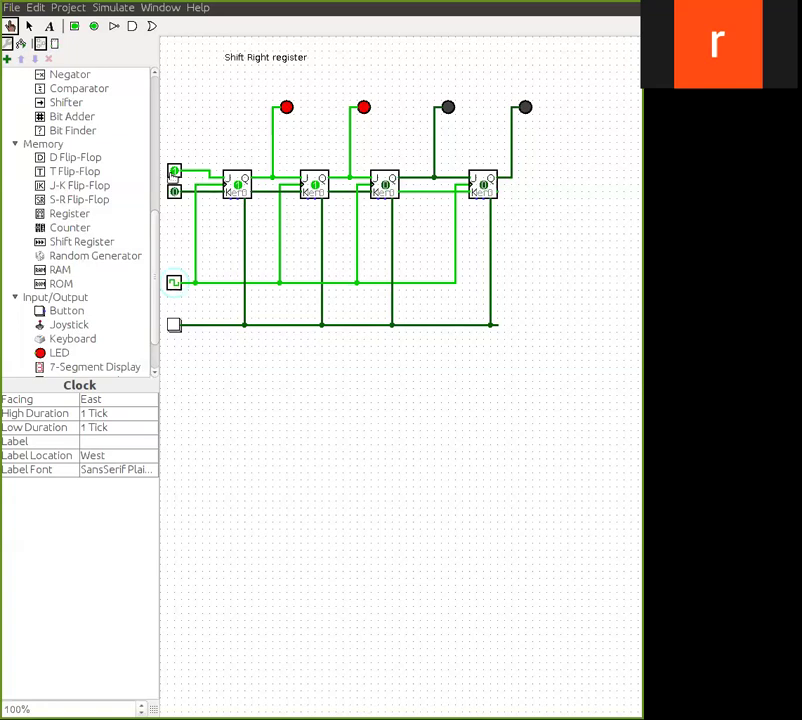
{"action": "left_click", "coordinate": [174, 172]}
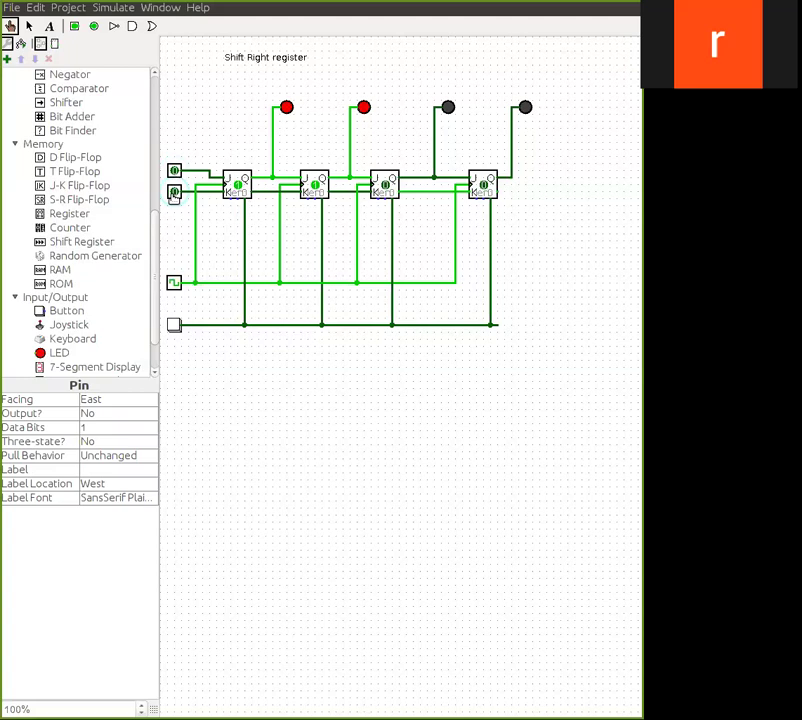
Set the second data input to 1 and clock one pulse into the register
{"action": "left_click", "coordinate": [174, 192]}
{"action": "left_click", "coordinate": [175, 284]}
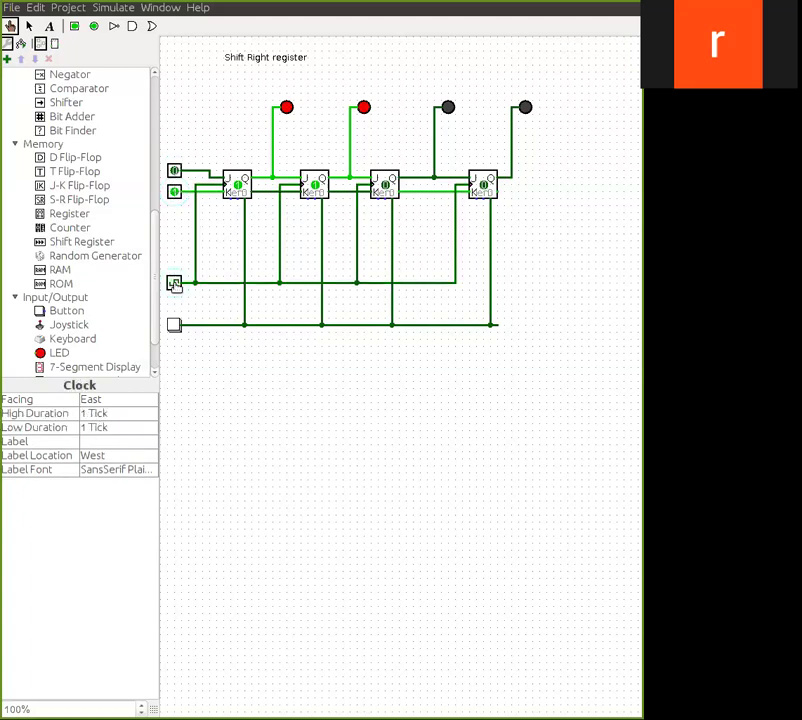
{"action": "left_click", "coordinate": [175, 284]}
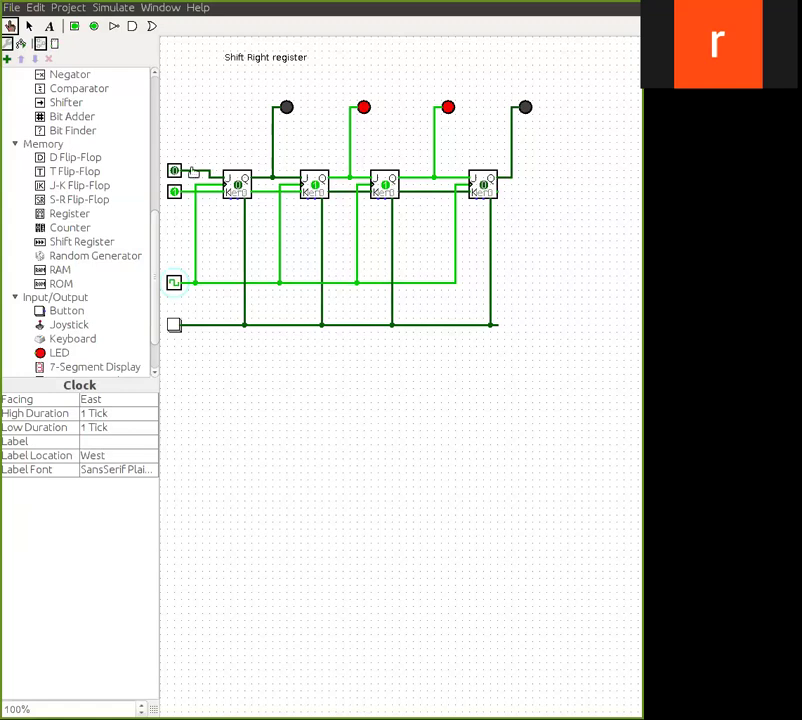
Keep pulsing the clock until ones fill all four flip-flops and every LED is red
{"action": "left_click", "coordinate": [174, 172]}
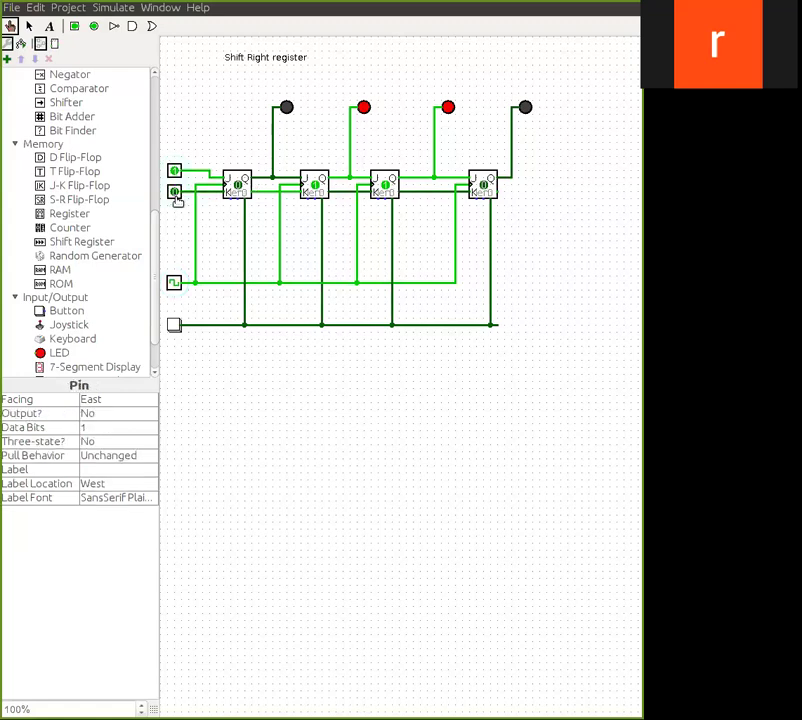
{"action": "left_click", "coordinate": [175, 283]}
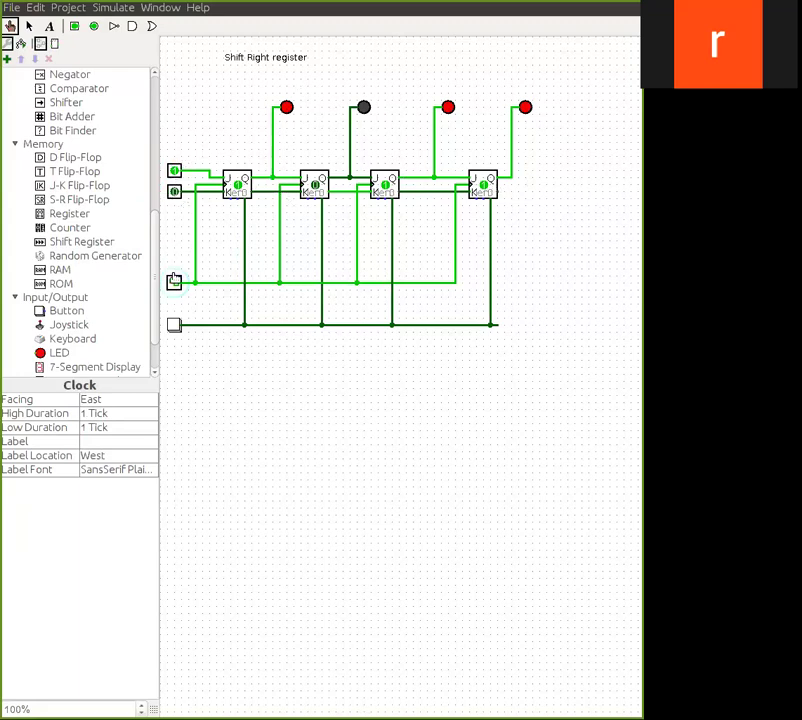
{"action": "left_click", "coordinate": [174, 283]}
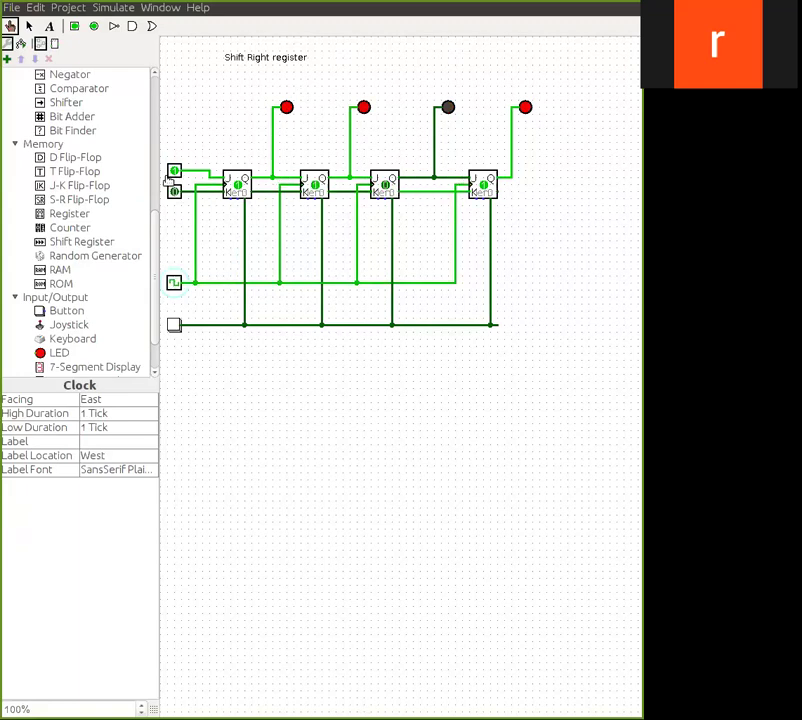
{"action": "left_click", "coordinate": [174, 284]}
{"action": "left_click", "coordinate": [174, 284]}
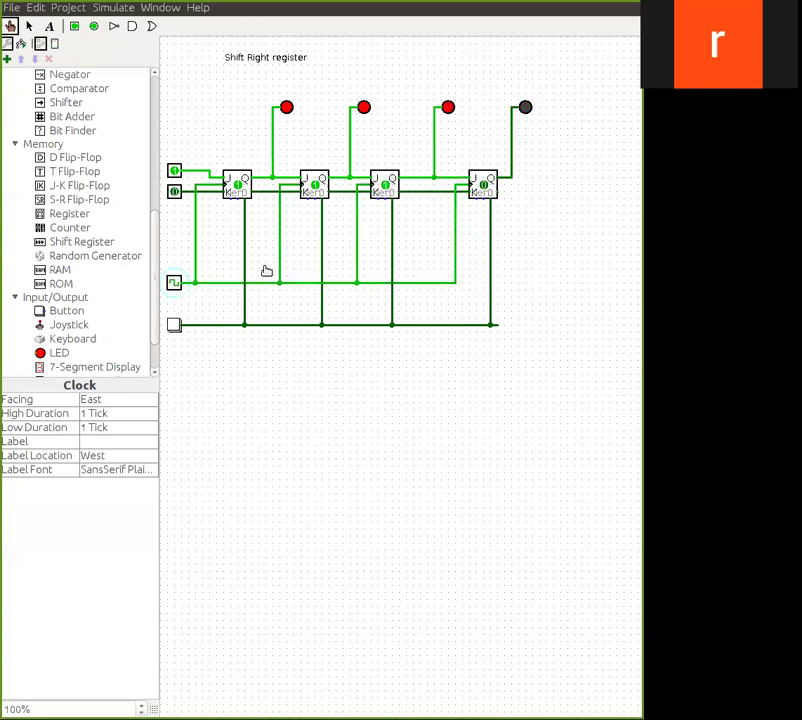
{"action": "left_click", "coordinate": [174, 283]}
{"action": "left_click", "coordinate": [174, 283]}
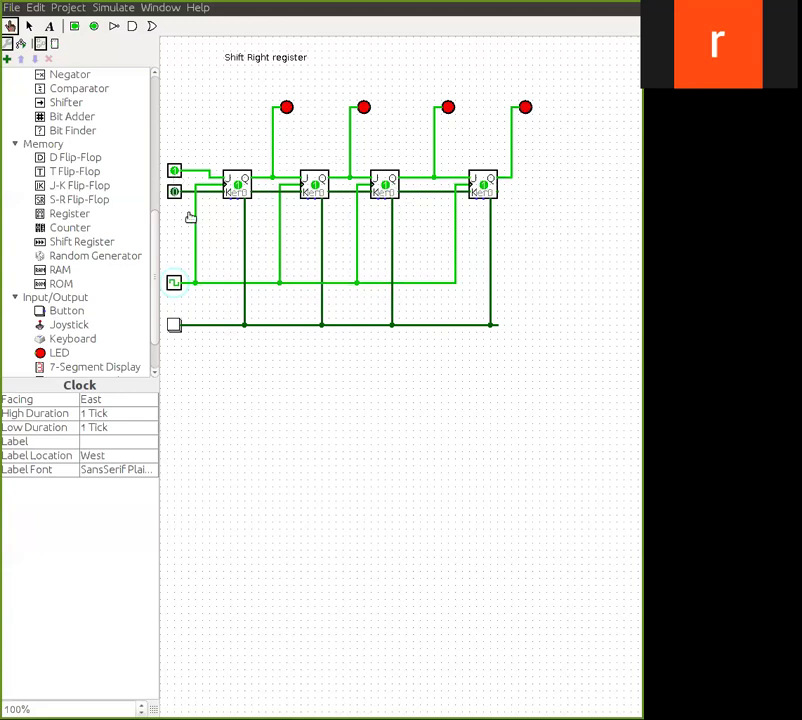
Place a '1101' text label below the circuit, then reset the register so all four LEDs go dark
{"action": "left_click", "coordinate": [49, 26]}
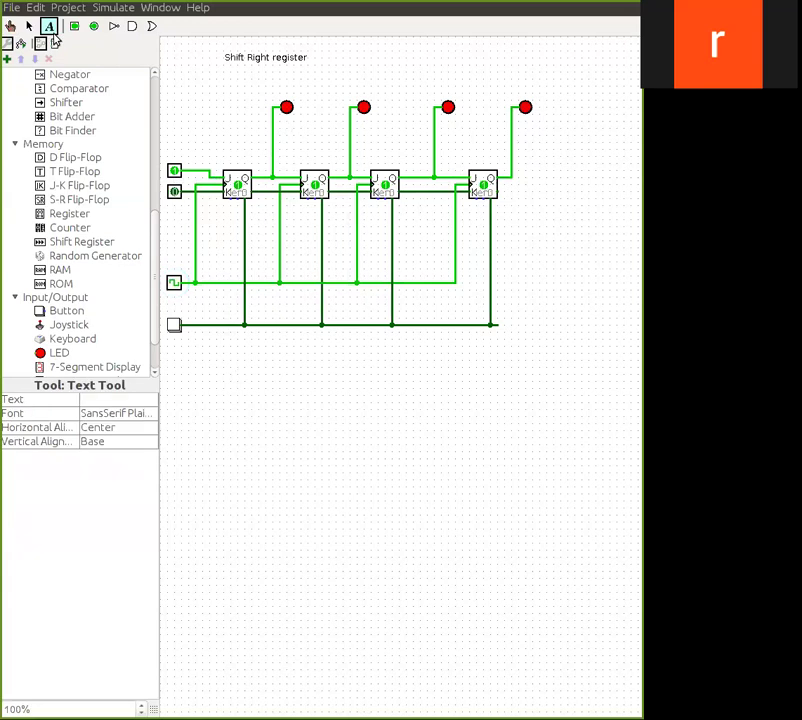
{"action": "left_click", "coordinate": [320, 424]}
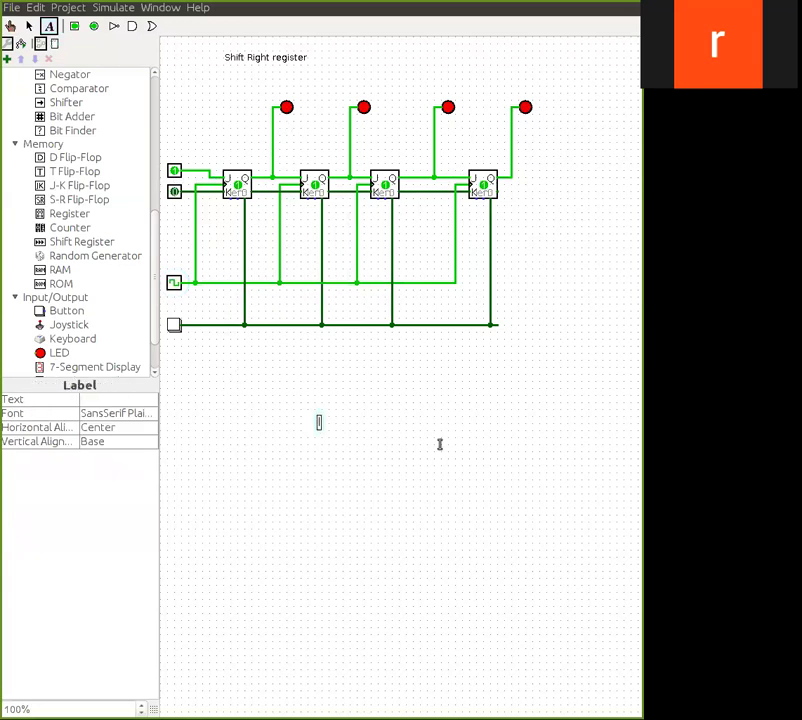
{"action": "type", "text": "1101"}
{"action": "left_click", "coordinate": [10, 26]}
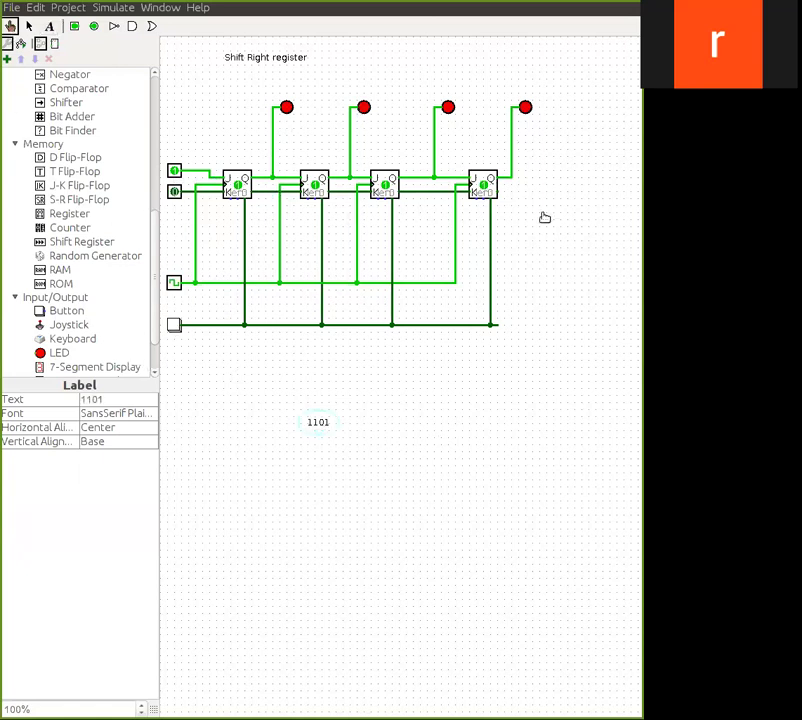
{"action": "left_click", "coordinate": [175, 327]}
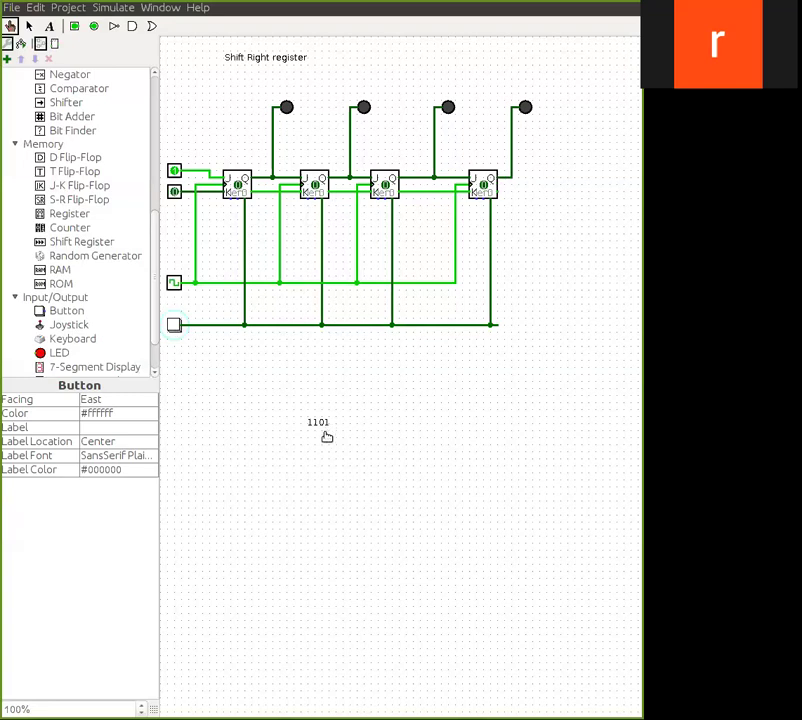
Set the top and second data inputs, clocking after each to shift in the first 1s
{"action": "left_click", "coordinate": [176, 172]}
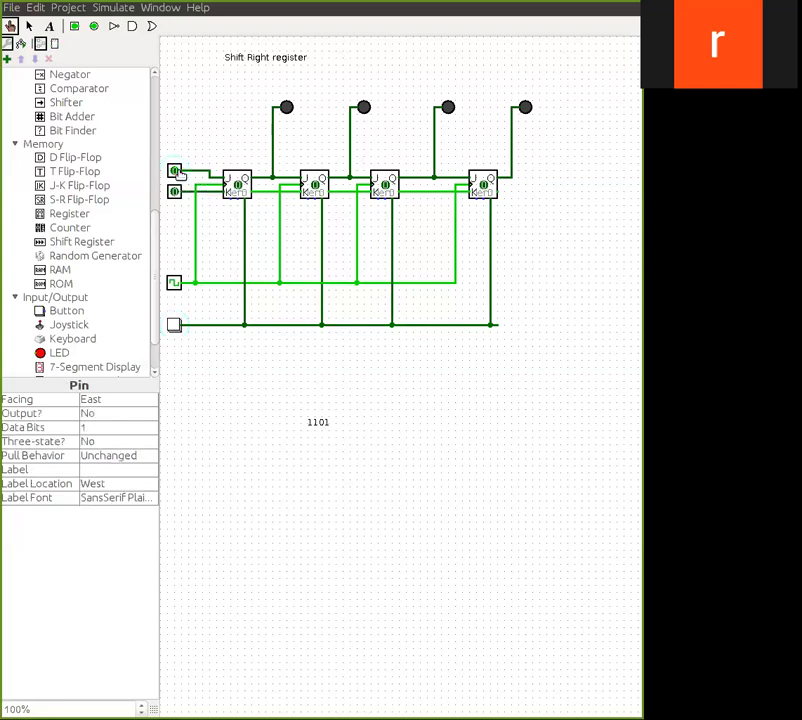
{"action": "left_click", "coordinate": [175, 283]}
{"action": "left_click", "coordinate": [175, 283]}
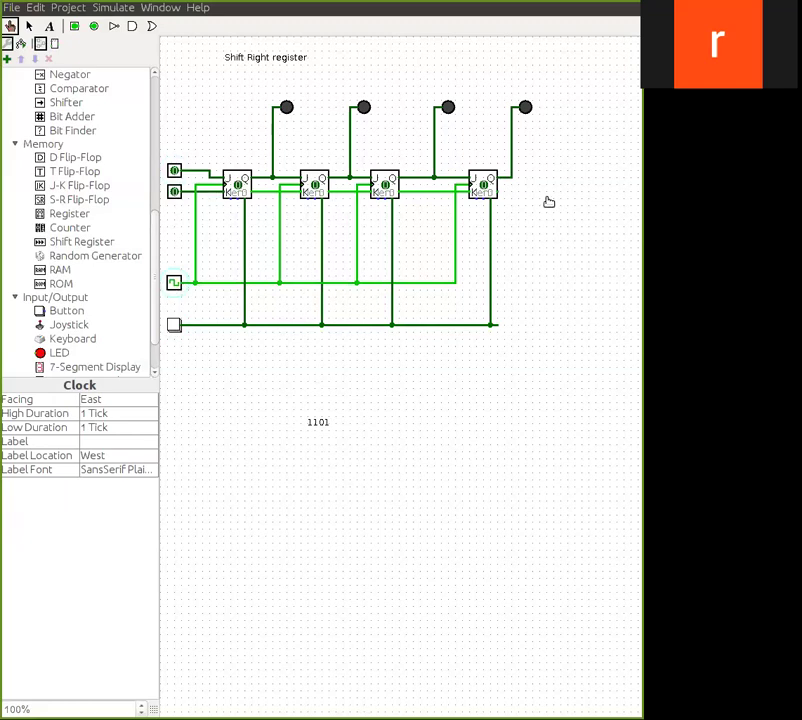
{"action": "left_click", "coordinate": [177, 192]}
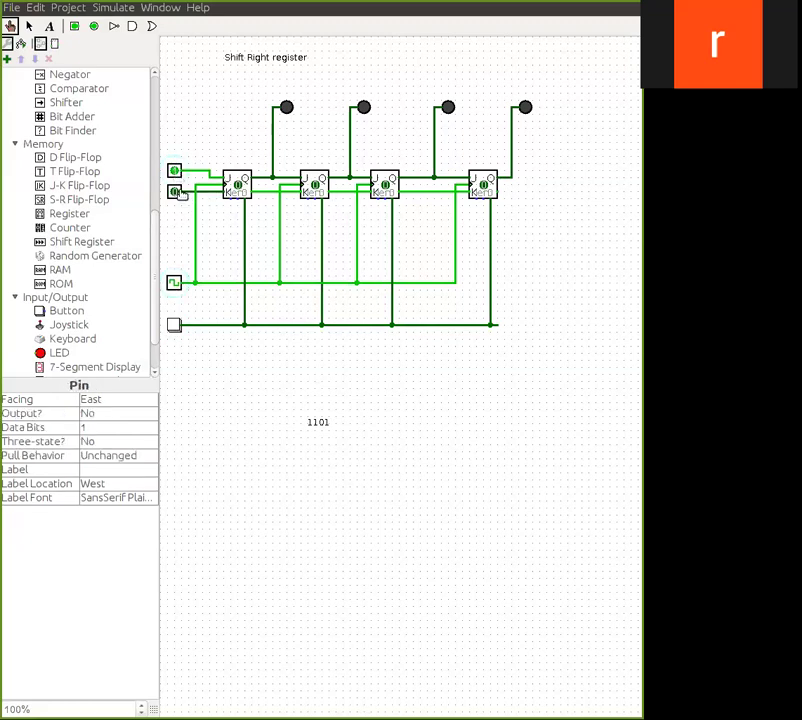
{"action": "left_click", "coordinate": [175, 283]}
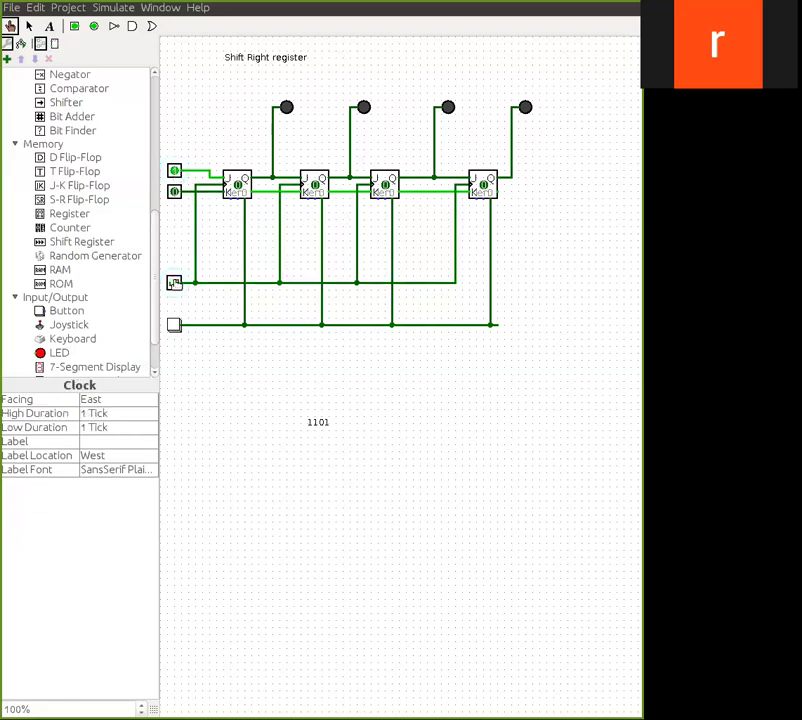
{"action": "left_click", "coordinate": [175, 283]}
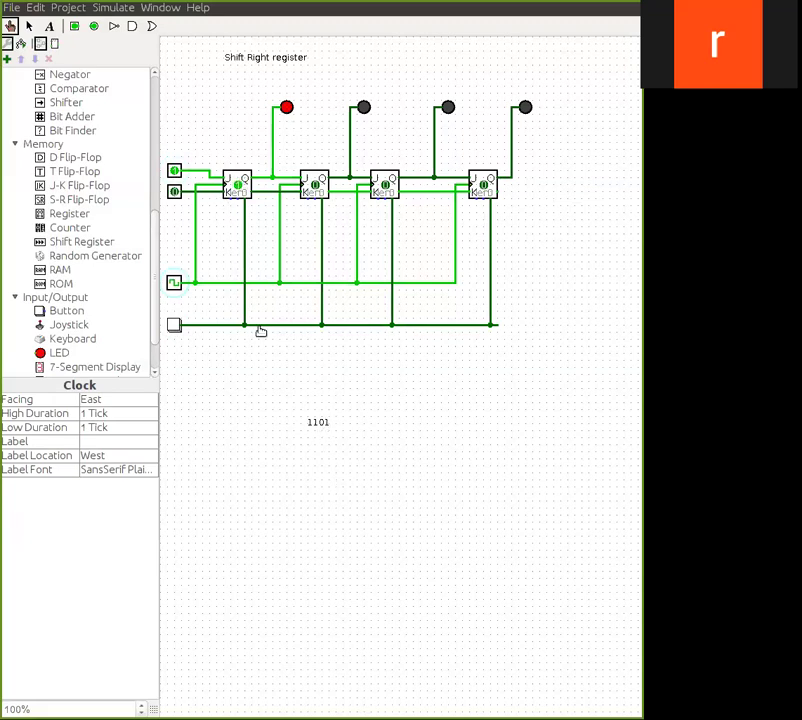
Set the second input to 1, then 0, clocking after each to finish the 1101 pattern
{"action": "left_click", "coordinate": [175, 191]}
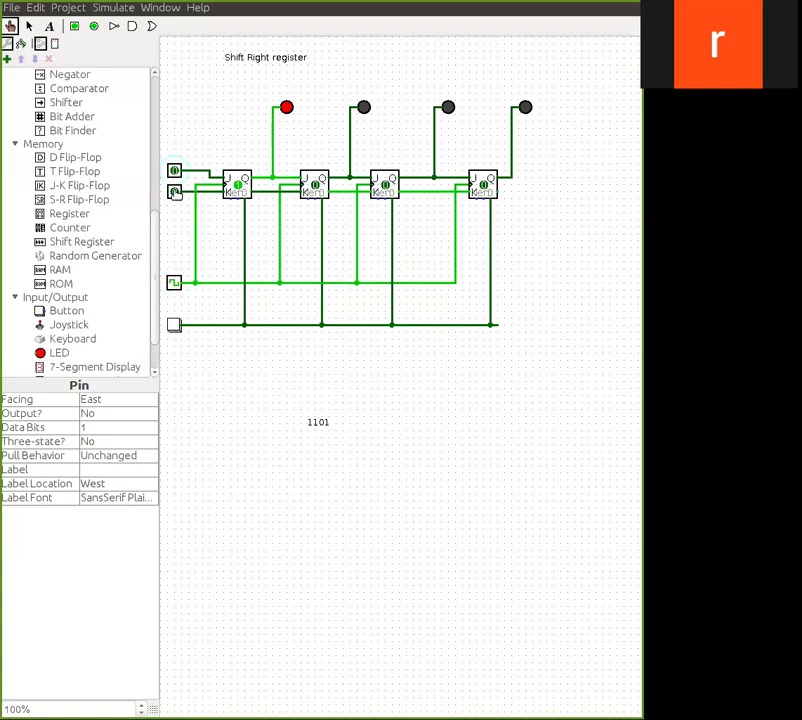
{"action": "left_click", "coordinate": [176, 192]}
{"action": "left_click", "coordinate": [175, 284]}
{"action": "left_click", "coordinate": [175, 284]}
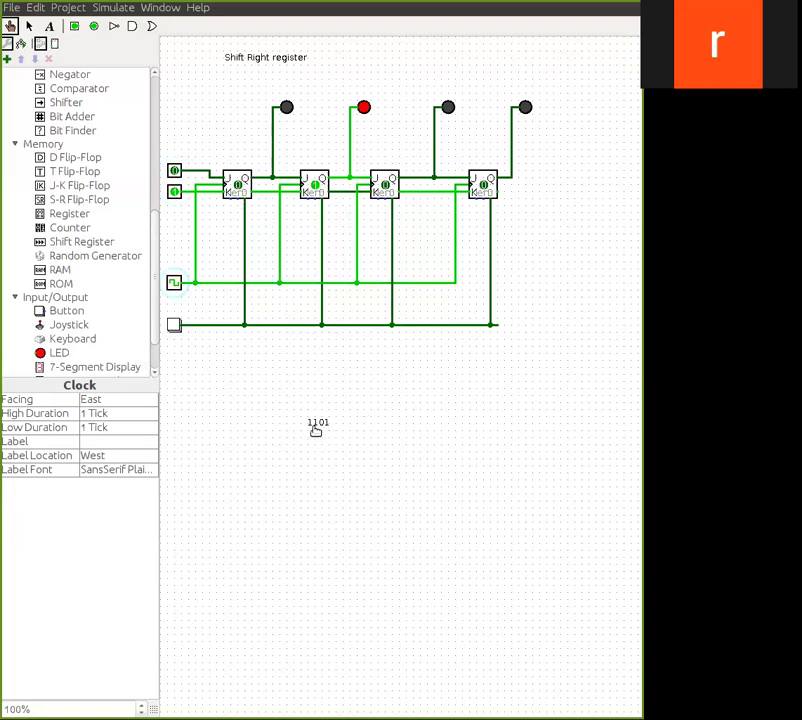
{"action": "left_click", "coordinate": [175, 190]}
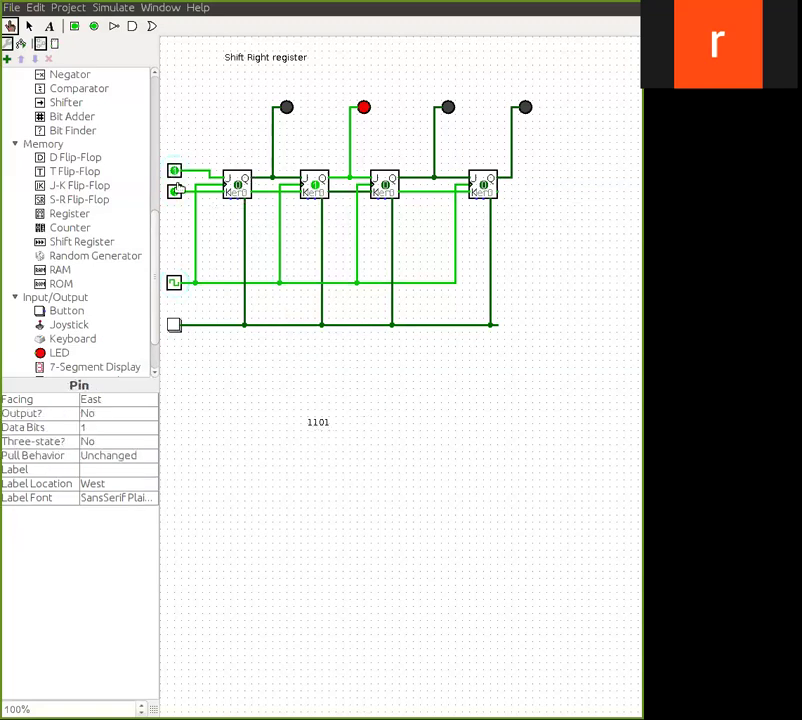
{"action": "left_click", "coordinate": [175, 191]}
{"action": "left_click", "coordinate": [174, 283]}
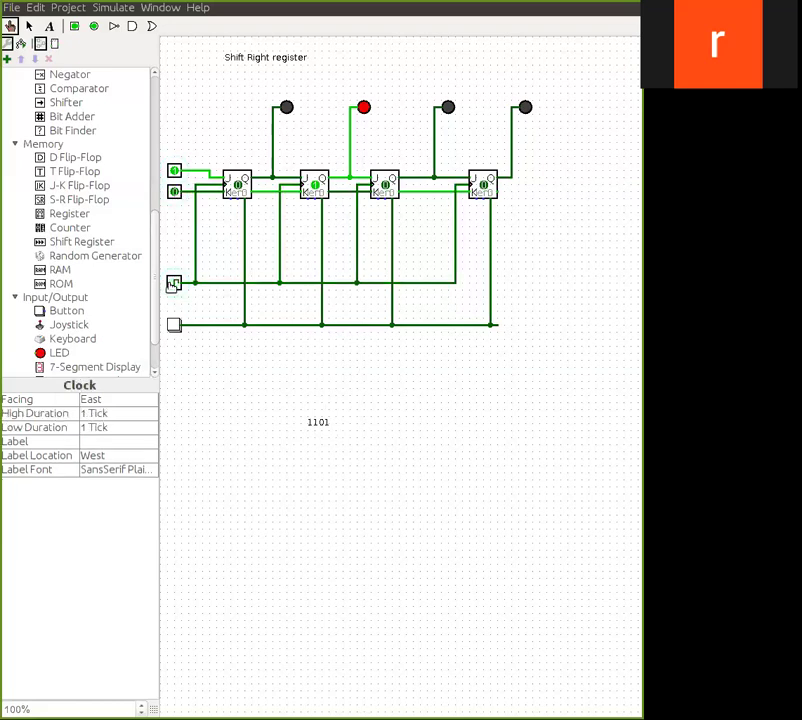
{"action": "left_click", "coordinate": [174, 283]}
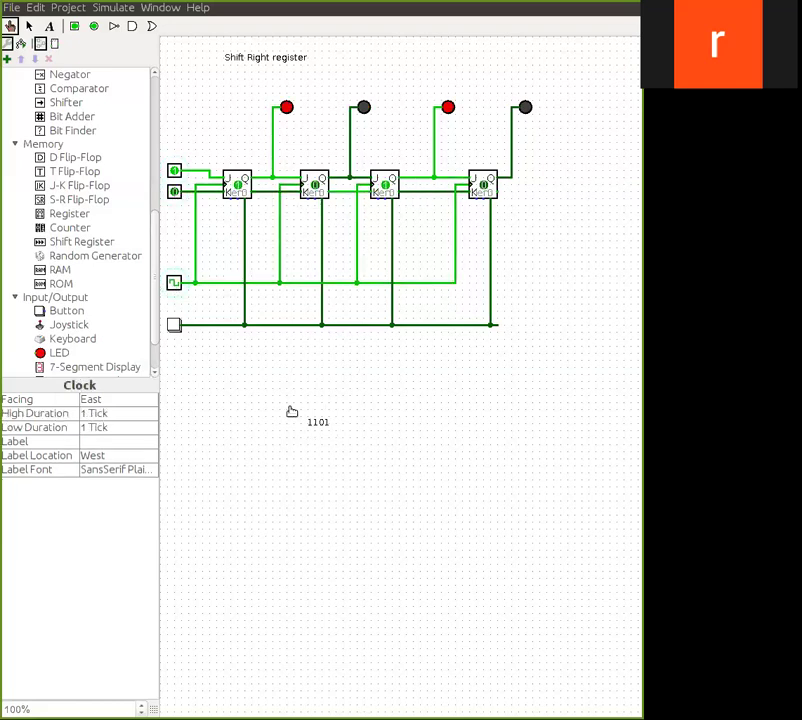
{"action": "left_click", "coordinate": [175, 284]}
{"action": "left_click", "coordinate": [174, 284]}
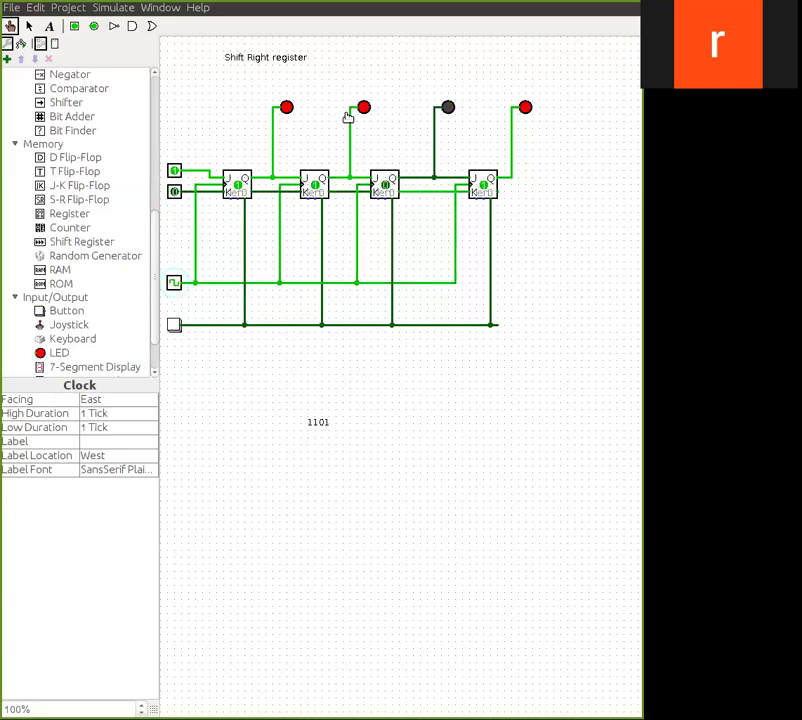